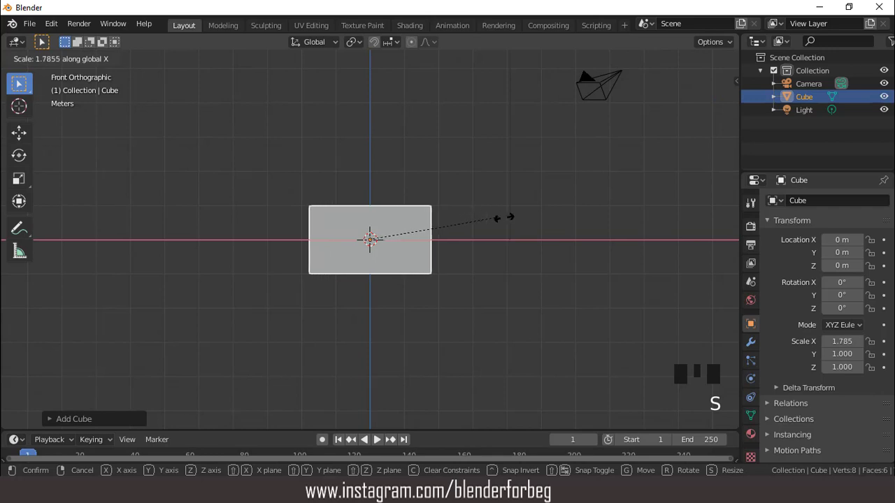
Step: Stretch the cube along X to a scale of 2.055 and add a vertical loop cut offset toward its -X end
click(518, 220)
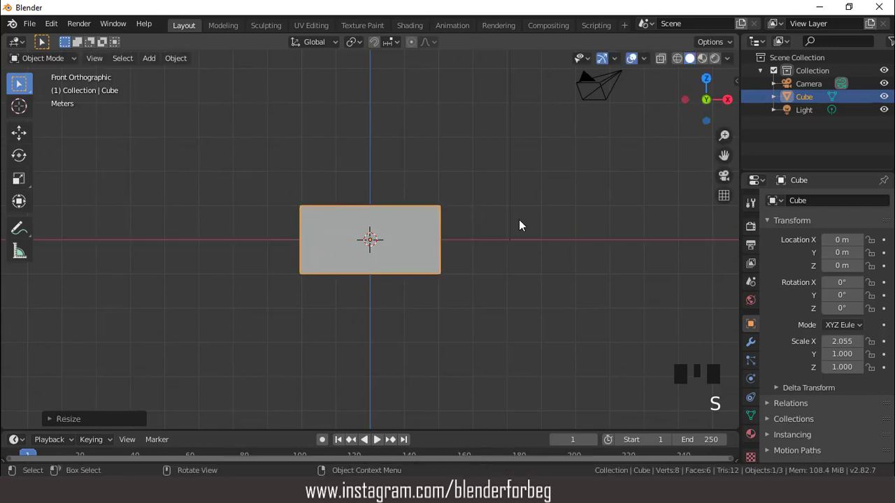
key(Tab)
scroll(519, 224, up, 1)
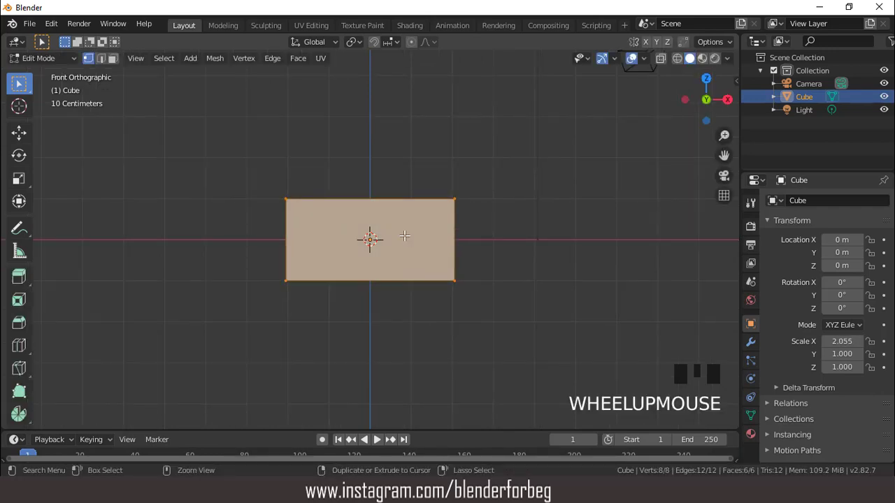
key(ctrl+r)
click(396, 211)
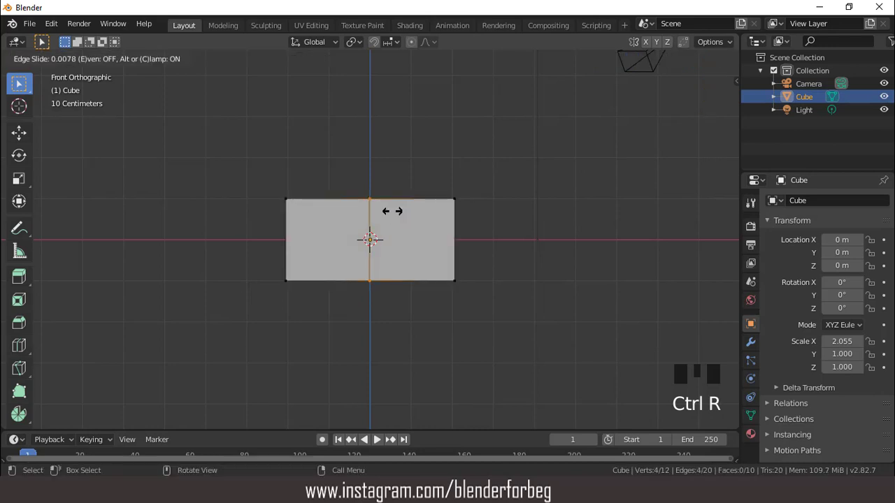
click(354, 208)
Step: Add a horizontal loop cut around the box at mid-height
key(ctrl+r)
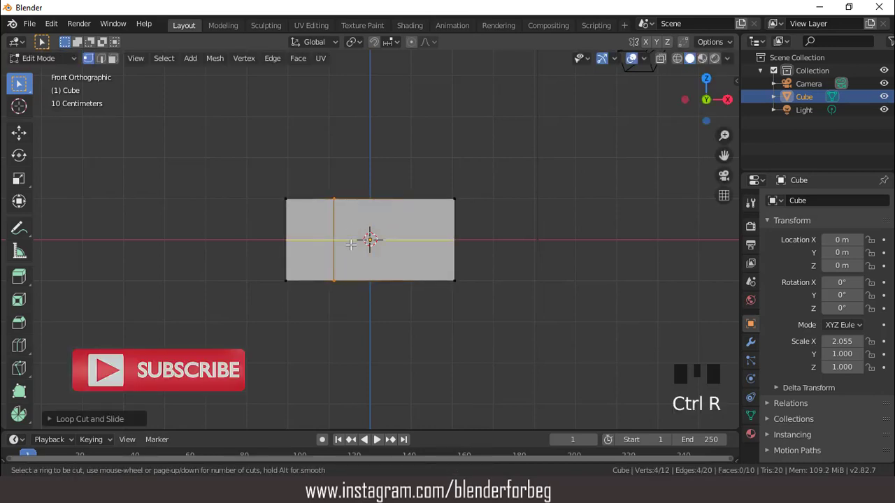
click(350, 243)
click(350, 243)
Step: Move the lower half of the box's -X end face about 2 m outward along X
middle_drag(350, 244, 320, 286)
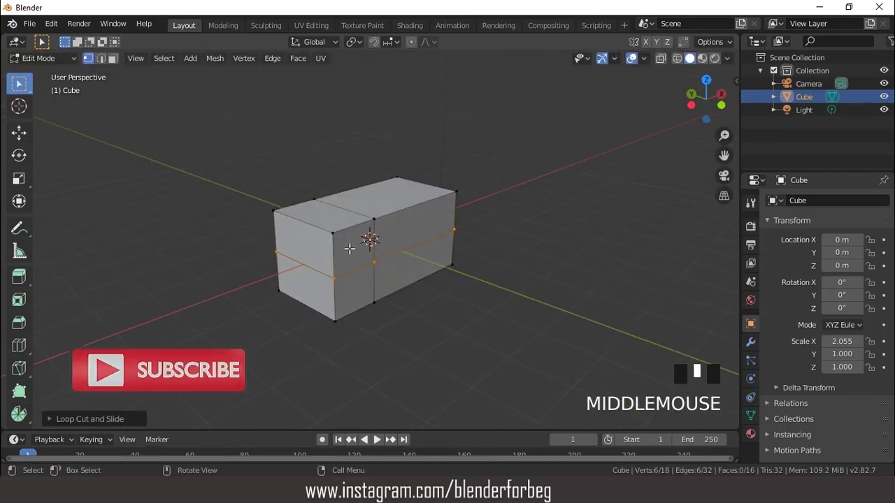
key(3)
click(321, 286)
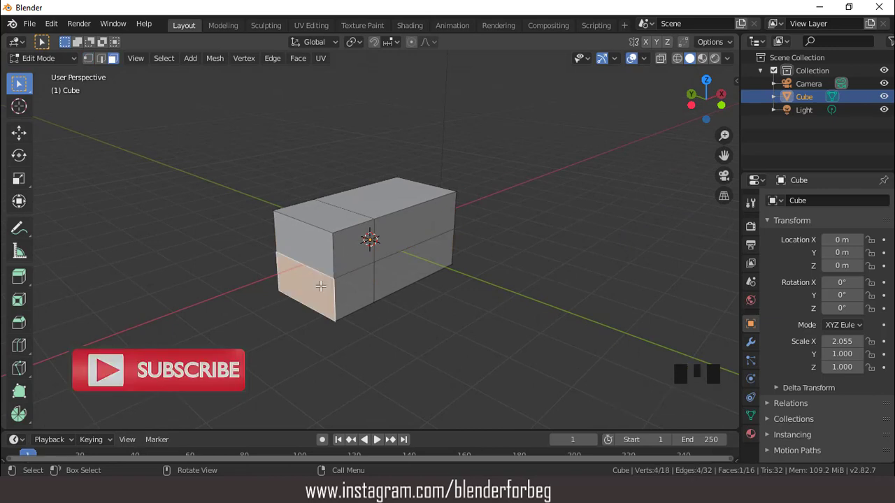
key(KP_1)
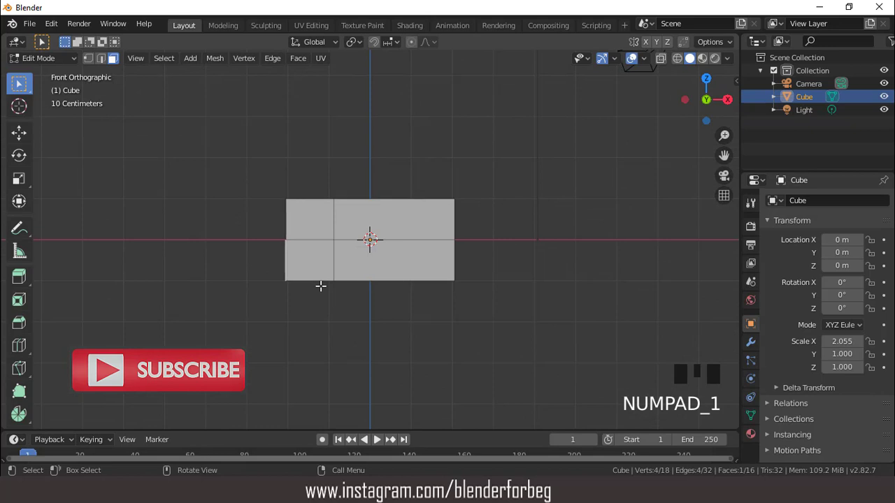
key(g)
key(x)
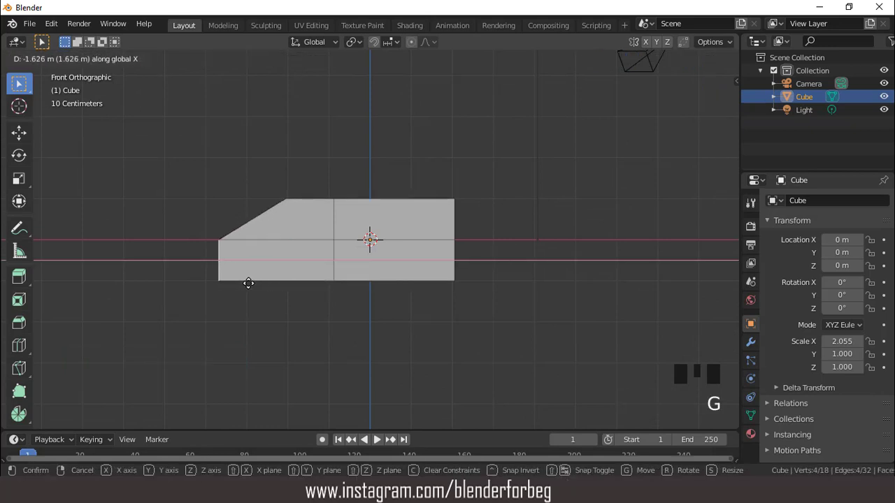
click(236, 282)
Step: Narrow the protruding lower front face slightly along Y
middle_drag(273, 264, 352, 319)
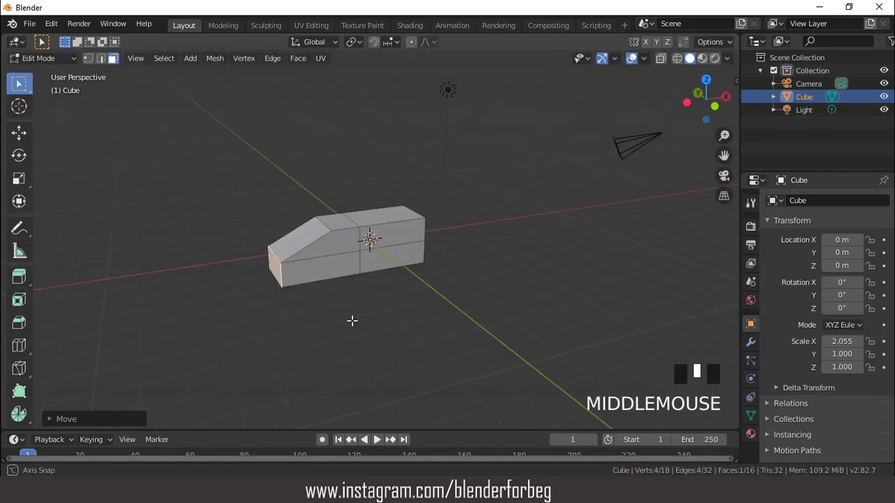
scroll(375, 319, up, 2)
key(s)
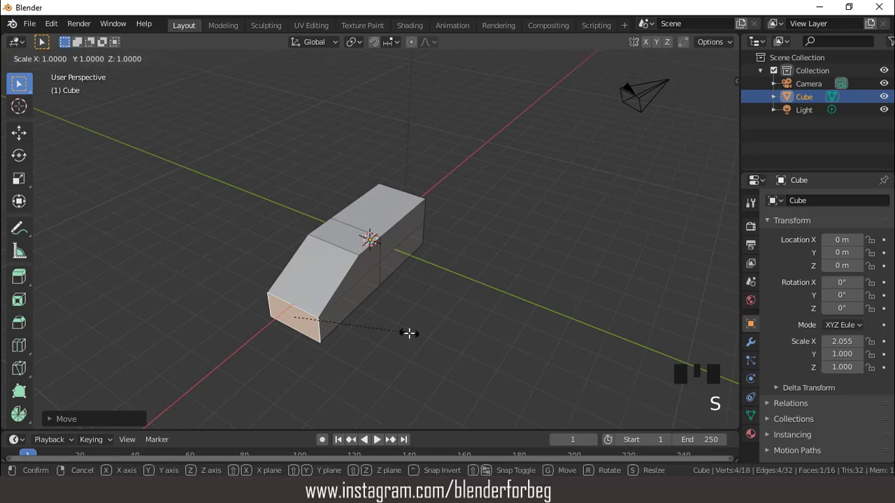
key(y)
click(391, 322)
Step: Extrude the front face about 2.3 m forward along X and scale its end to about 0.8 along Y
key(KP_1)
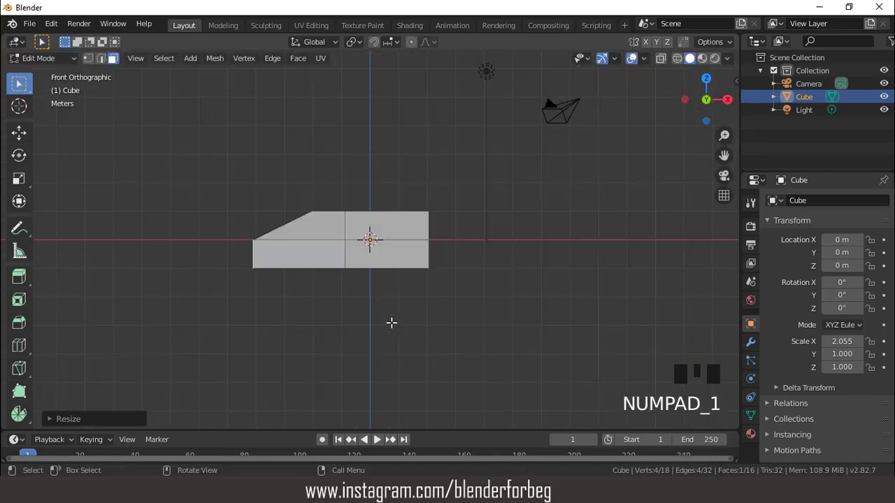
key(e)
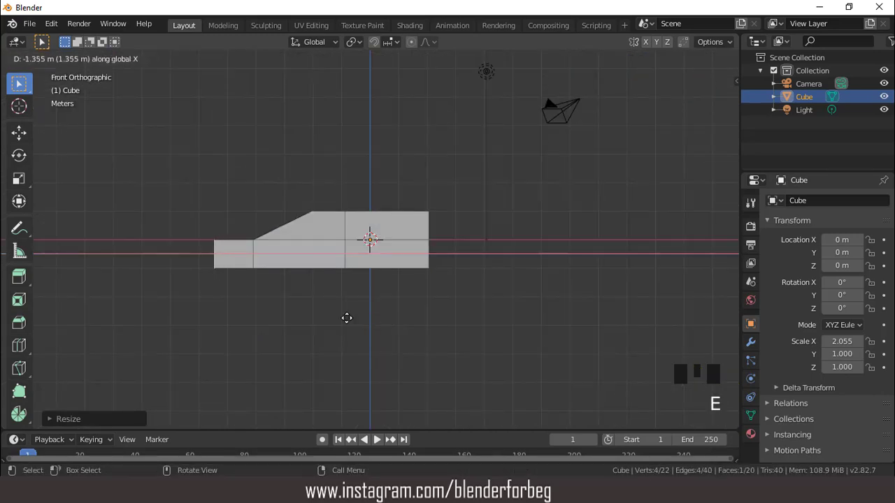
click(326, 315)
middle_drag(326, 315, 443, 297)
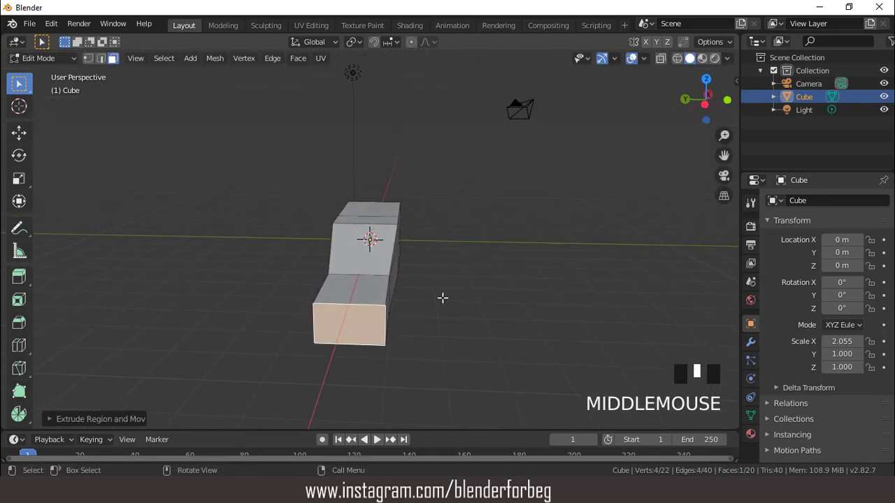
key(ctrl+KP_3)
scroll(447, 297, up, 3)
key(s)
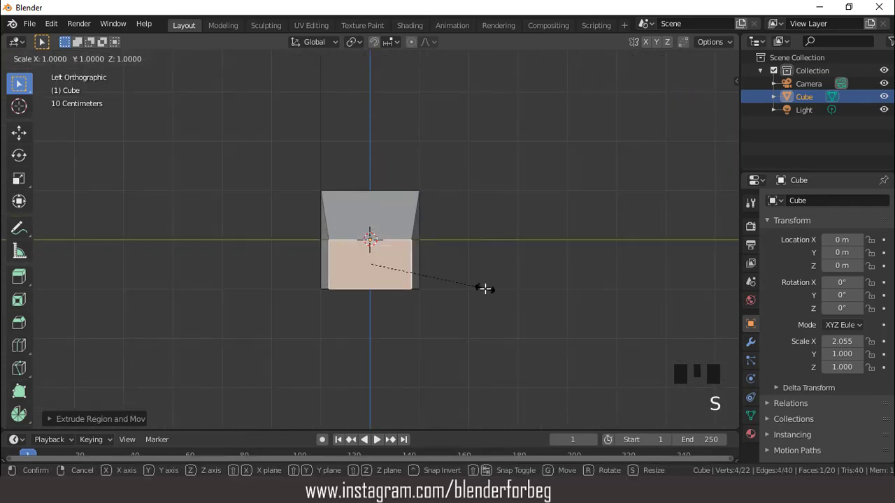
key(y)
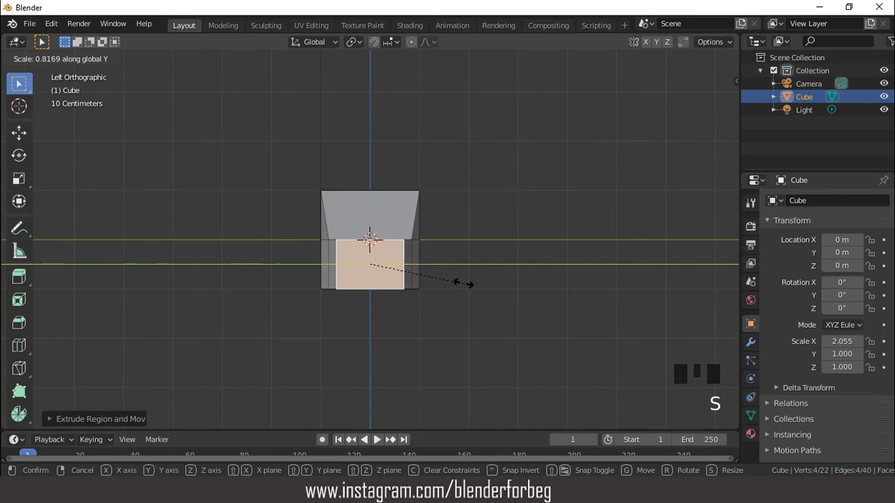
click(460, 283)
Step: Extrude the nose face a further 0.83 m or so along X and narrow the new end to about 0.8 along Y
key(KP_1)
scroll(411, 276, down, 3)
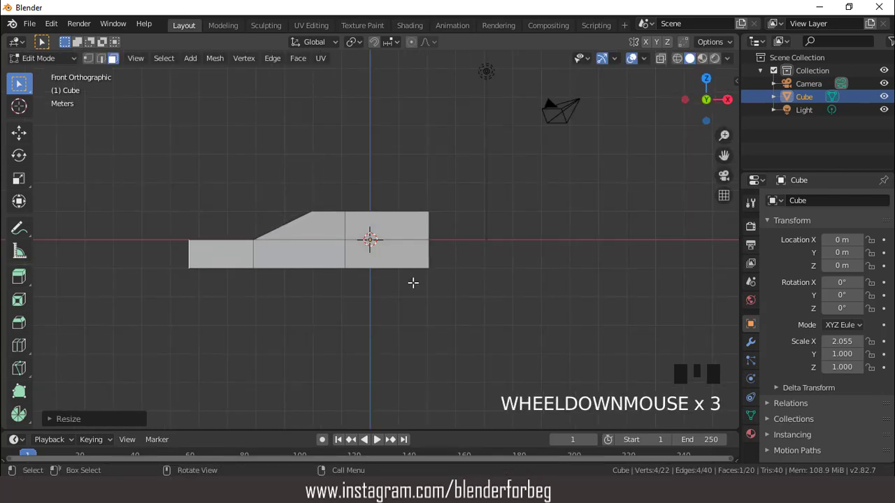
key(e)
key(x)
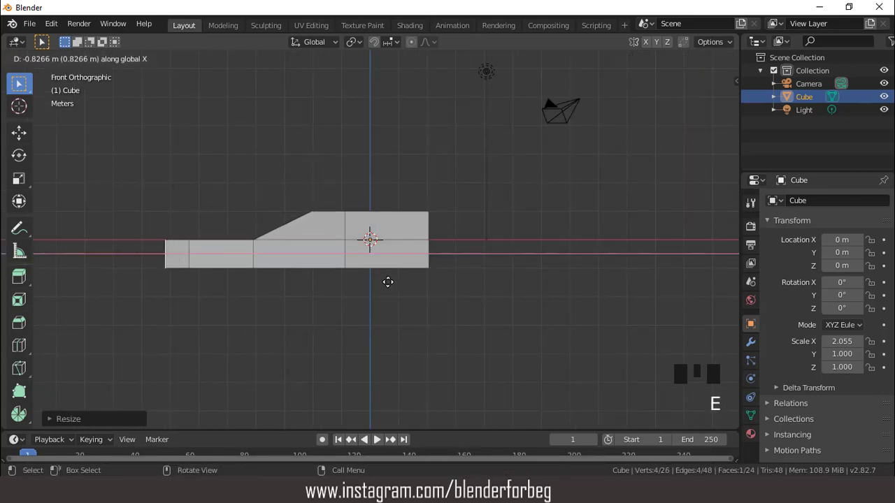
click(388, 282)
middle_drag(388, 282, 456, 271)
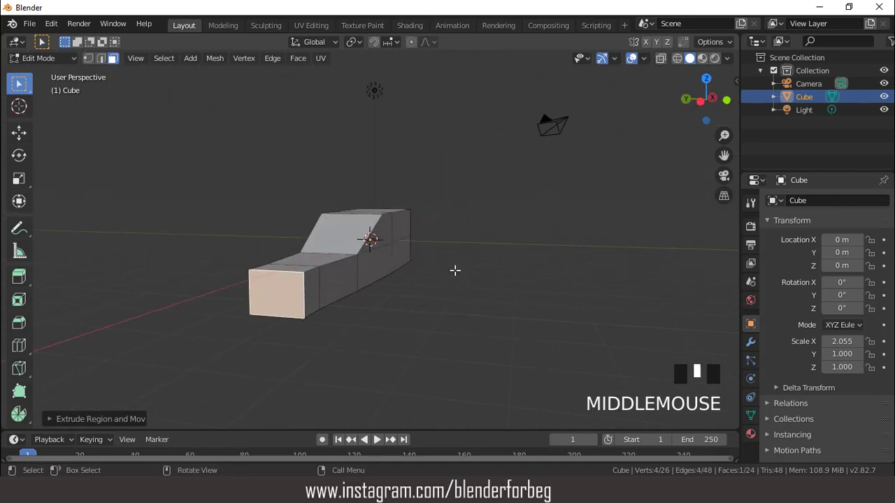
key(ctrl+KP_3)
scroll(455, 269, up, 3)
key(s)
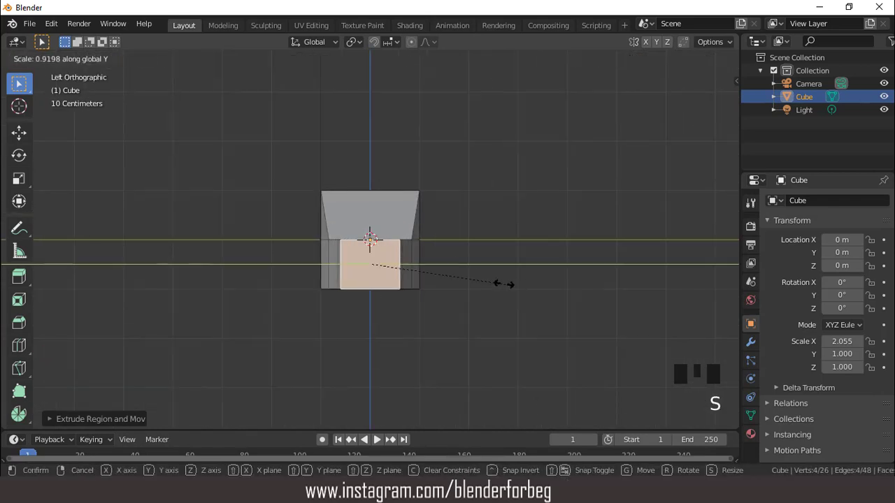
click(490, 280)
Step: Lower the top edge of the nose's front face along Z to slope the tip
middle_drag(400, 241, 265, 343)
key(2)
click(254, 360)
key(KP_1)
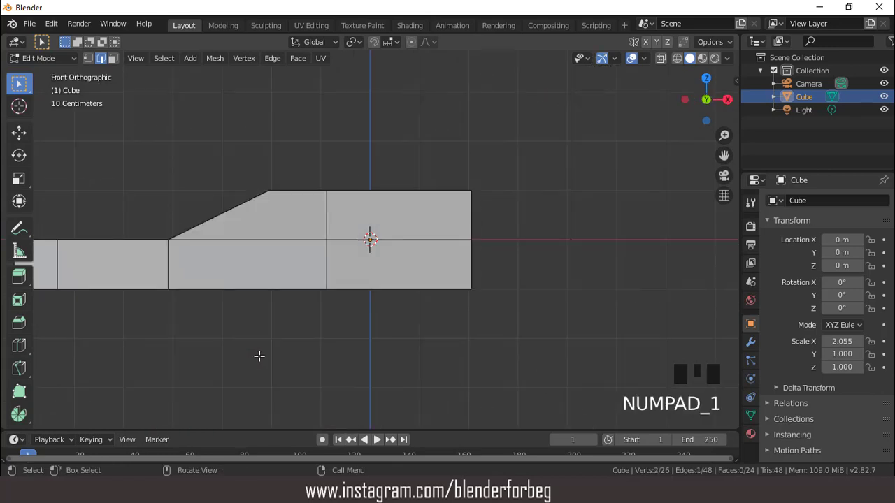
scroll(263, 321, down, 4)
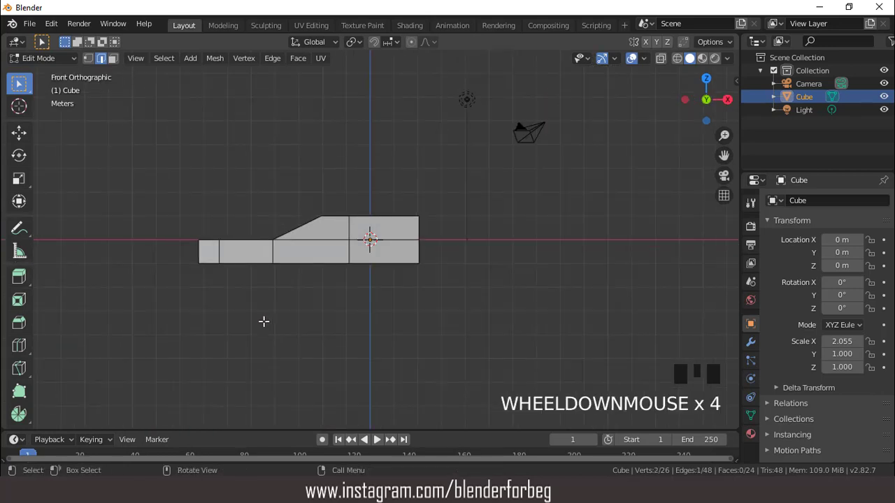
key(g)
key(z)
click(263, 323)
Step: Leave mesh editing and widen the whole body along Y to a scale of 1.374
middle_drag(262, 323, 373, 311)
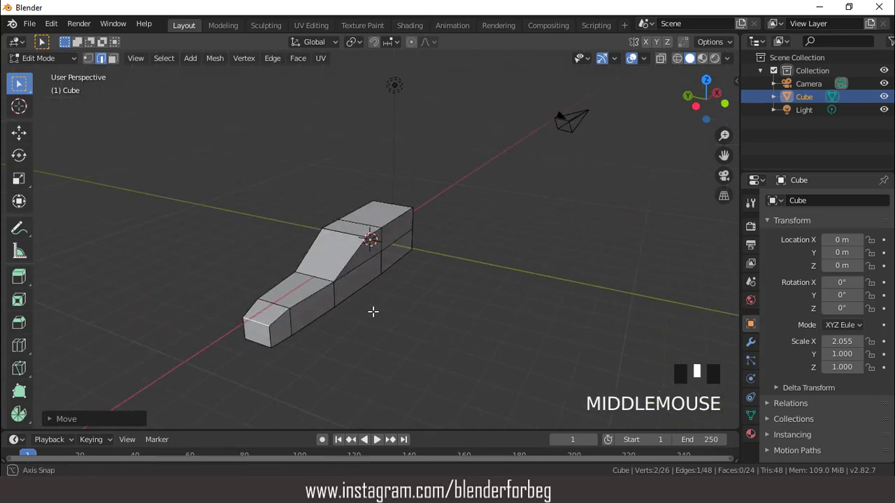
scroll(373, 311, up, 2)
key(Tab)
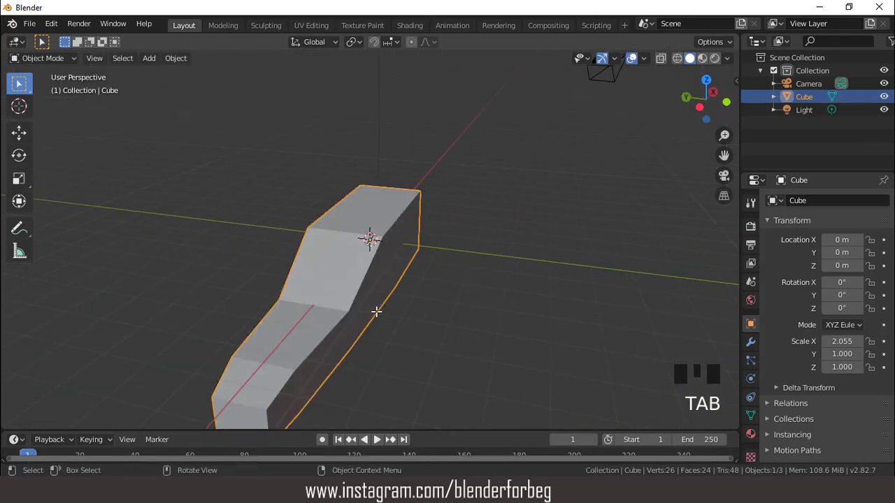
key(KP_7)
key(s)
key(y)
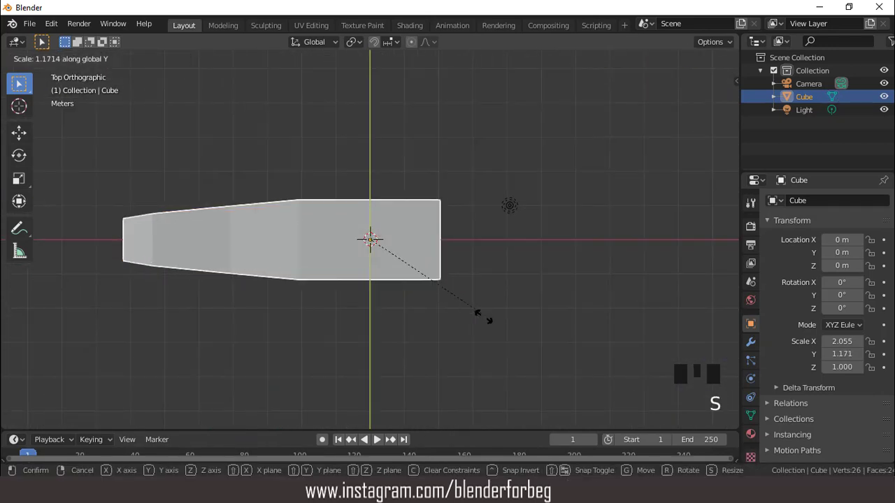
click(489, 339)
Step: Inset the upper rear side faces on both sides of the body by about 0.1
middle_drag(479, 340, 432, 222)
scroll(423, 224, up, 1)
key(Tab)
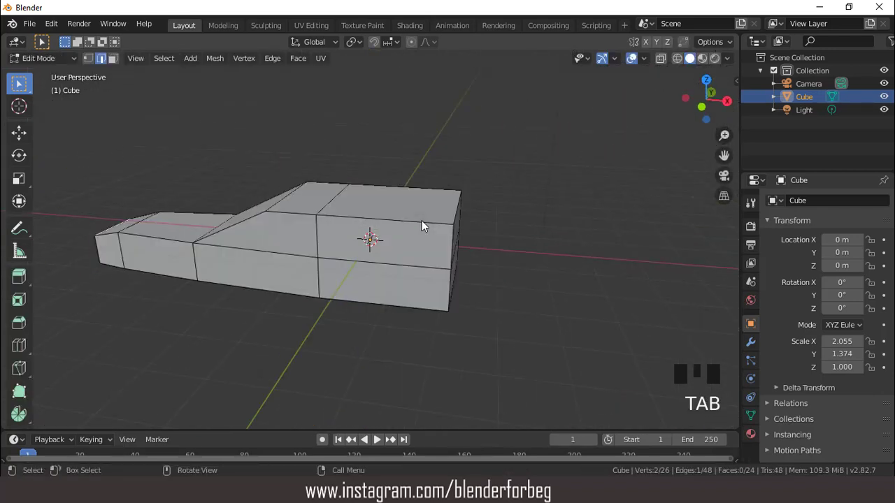
key(KP_1)
scroll(421, 220, up, 3)
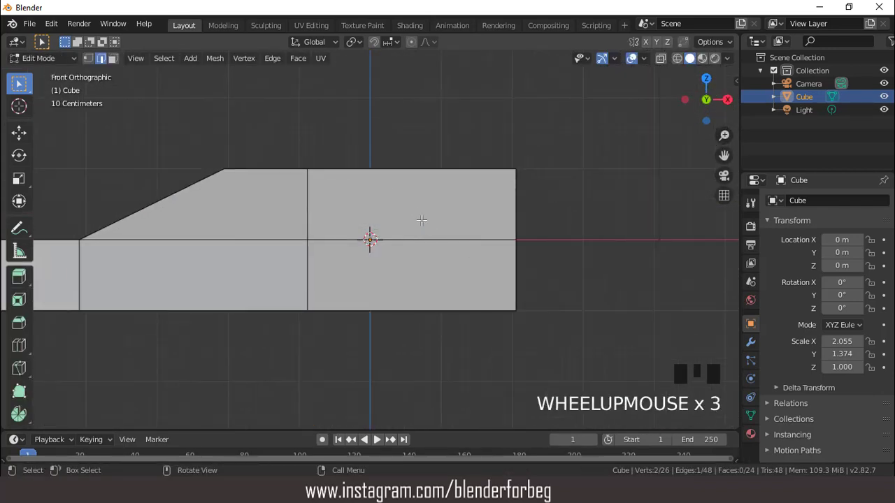
key(3)
click(421, 221)
scroll(425, 223, down, 2)
mouse_move(427, 225)
middle_down()
mouse_move(284, 266)
mouse_move(390, 258)
mouse_move(420, 226)
middle_up()
shift+click(393, 241)
key(KP_1)
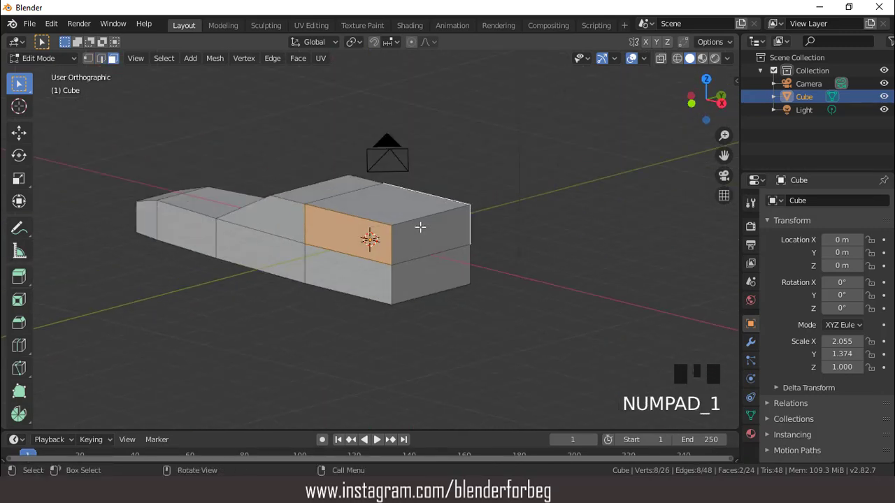
scroll(420, 227, up, 2)
scroll(543, 250, up, 1)
key(i)
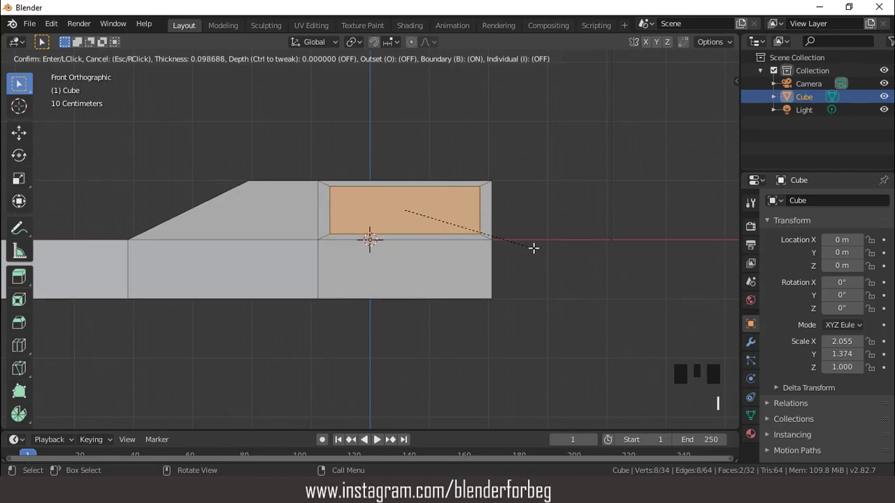
click(533, 248)
Step: Flatten the two inset side faces along Z to about half their height
key(s)
key(z)
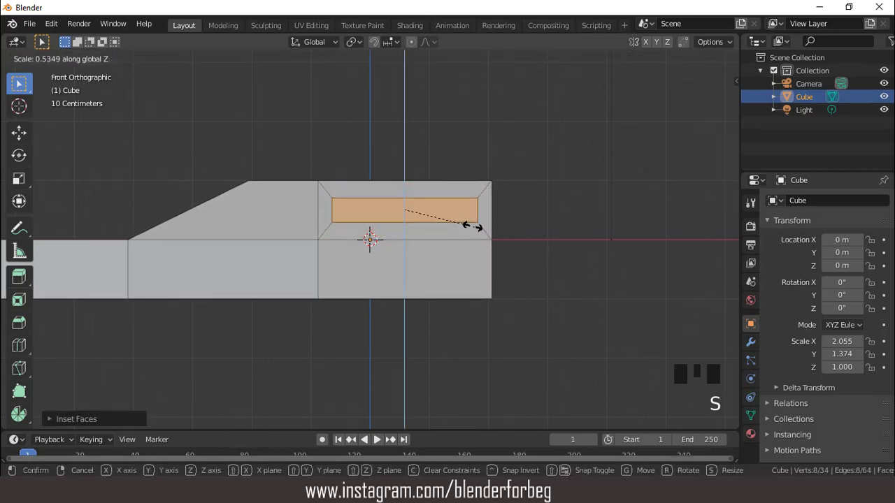
click(460, 223)
Step: Move the inset side faces about 0.09 m down along Z and slightly toward the nose along X
key(g)
key(z)
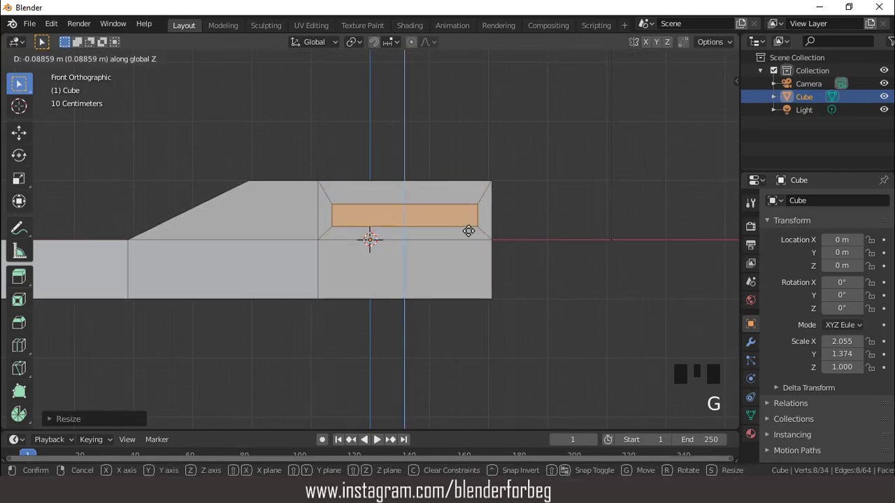
click(469, 232)
key(g)
key(x)
click(461, 233)
Step: Extrude both inset side faces along their normals by about 2.6 to form wings
scroll(473, 249, down, 2)
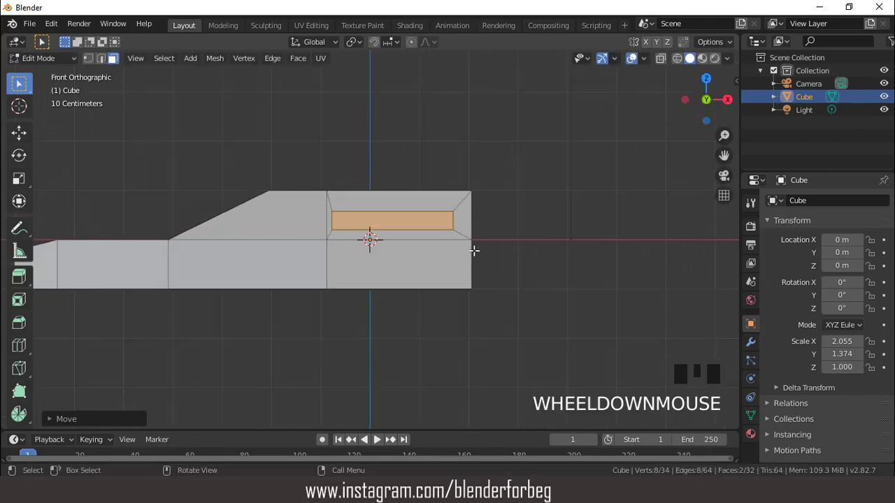
middle_drag(473, 249, 458, 268)
key(KP_7)
scroll(456, 265, down, 5)
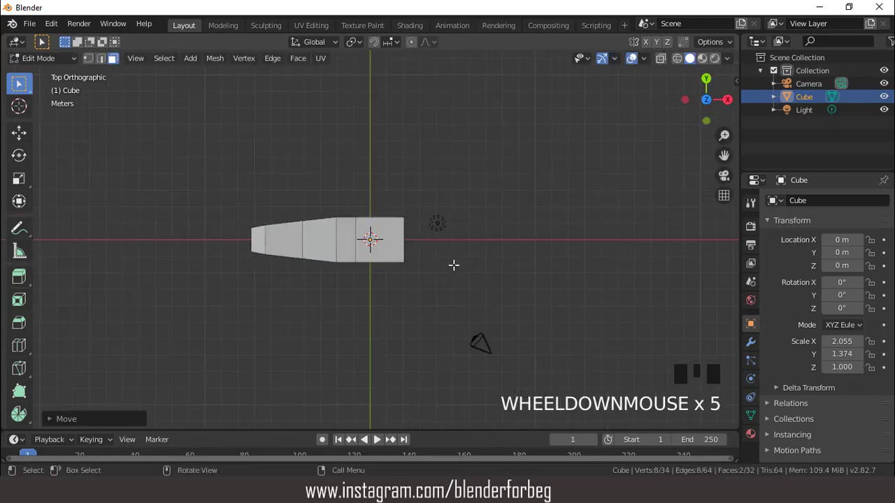
click(297, 60)
click(310, 86)
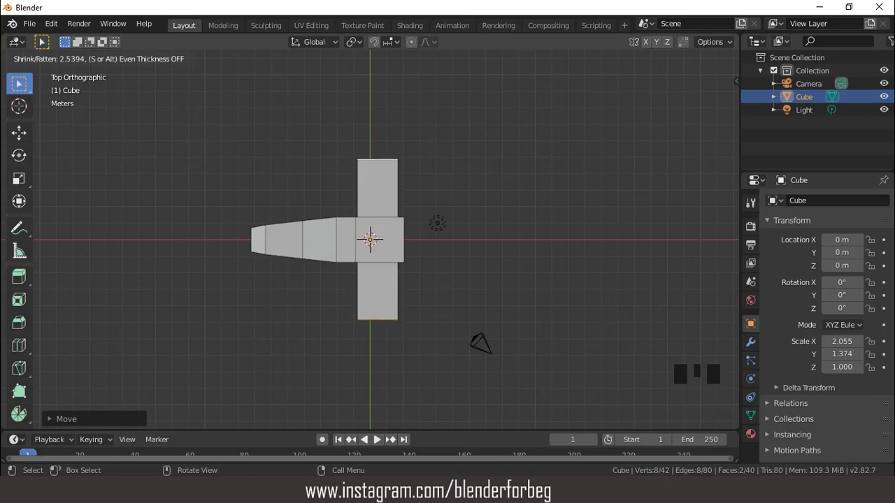
click(311, 62)
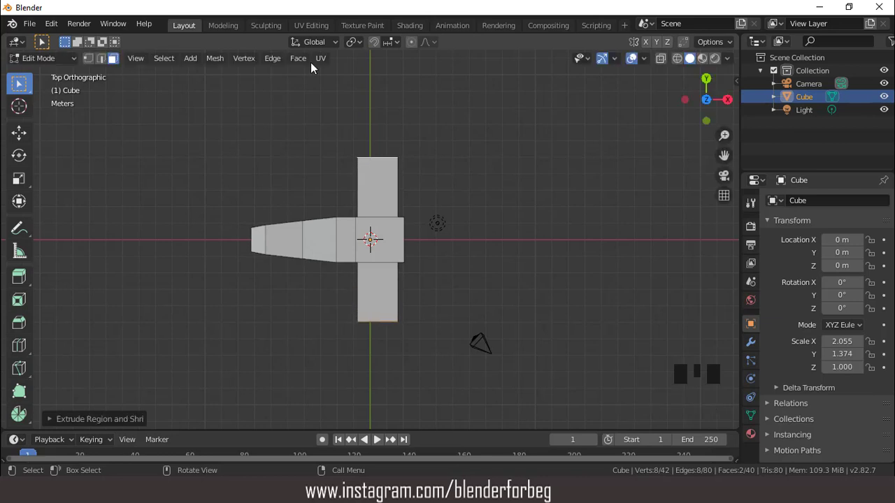
Step: Switch the pivot to individual origins and scale both wing tip faces down along Z to taper the wings
click(359, 41)
click(381, 86)
middle_drag(427, 189, 416, 274)
scroll(346, 128, up, 4)
key(s)
key(z)
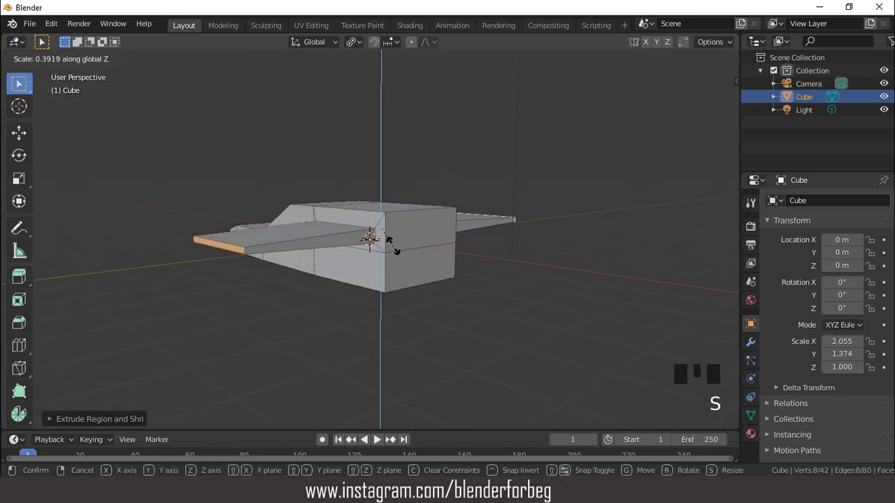
click(389, 239)
Step: Move both wing tip faces down about 0.36 m along Z so the wings slope downward
key(KP_3)
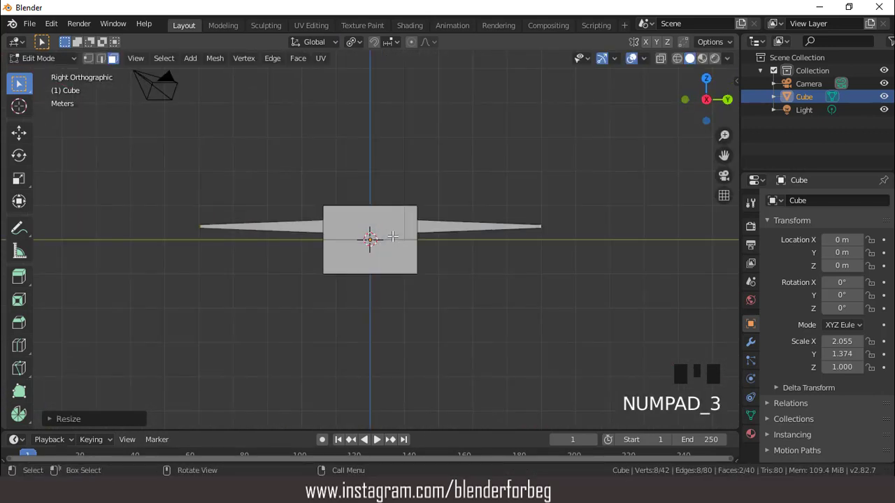
key(g)
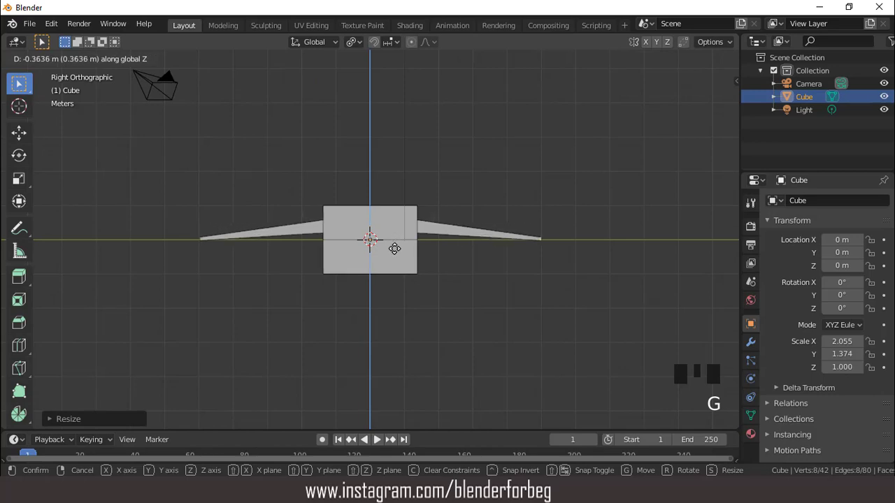
click(395, 249)
Step: Sweep the wings backward by moving both wing tip faces about 1.12 m along X toward the rear
middle_drag(394, 248, 546, 238)
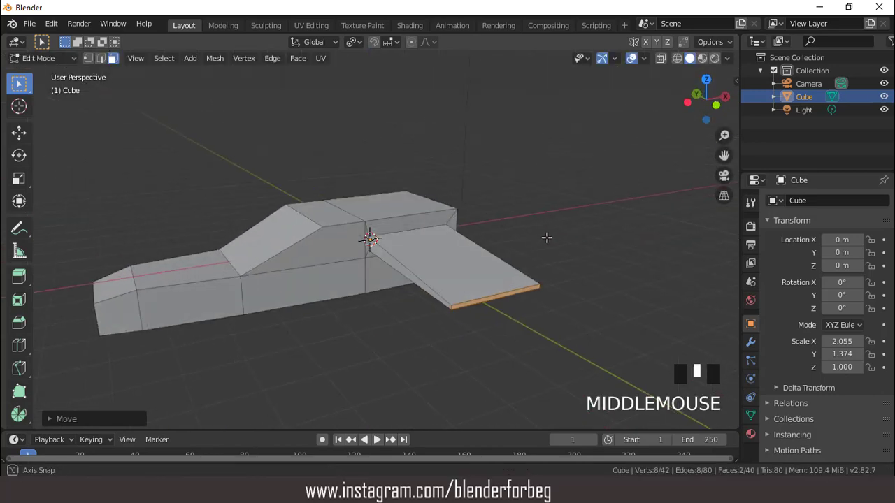
key(KP_7)
scroll(536, 266, down, 3)
key(g)
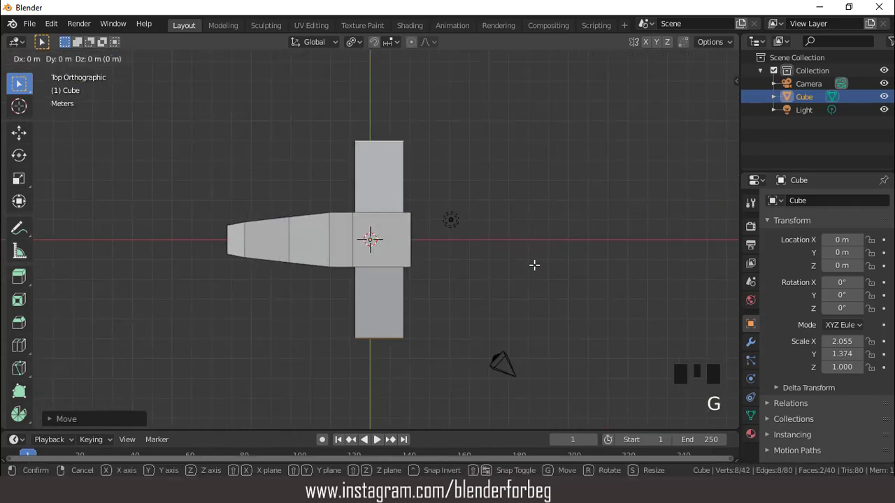
key(x)
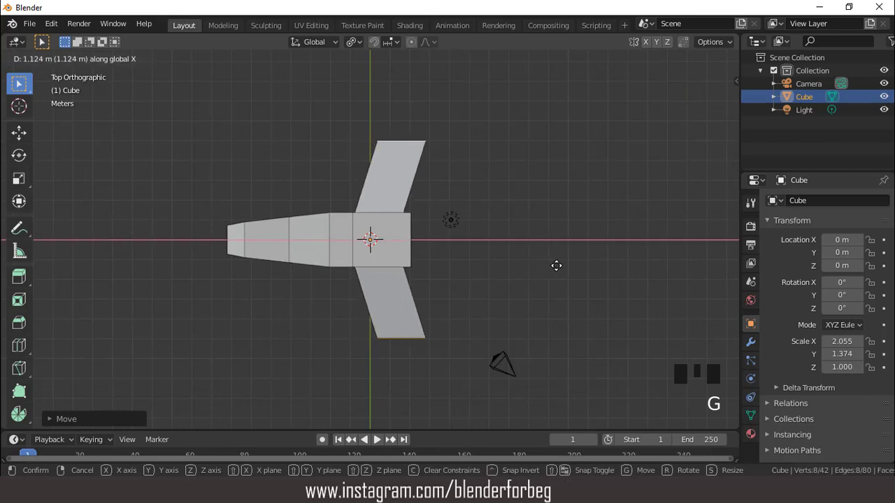
click(556, 264)
Step: Narrow both wing tip faces along X to about 0.6, and scale them uniformly to about 0.94
key(s)
key(x)
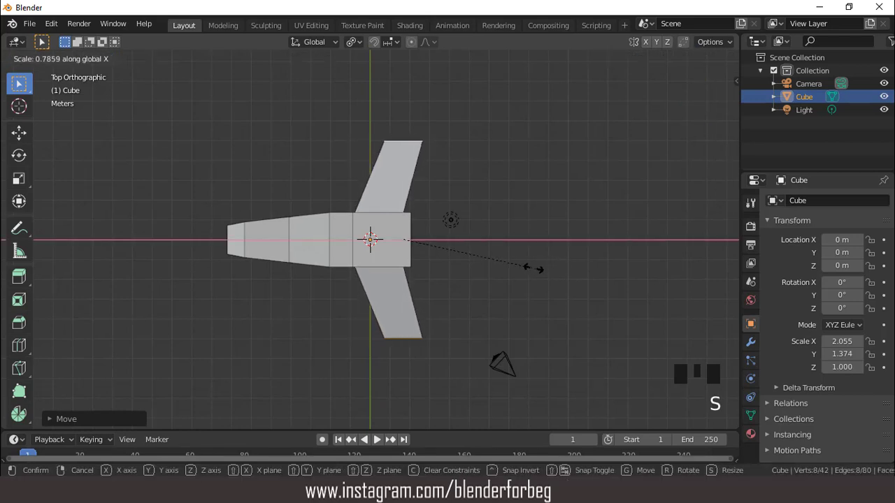
click(507, 259)
key(s)
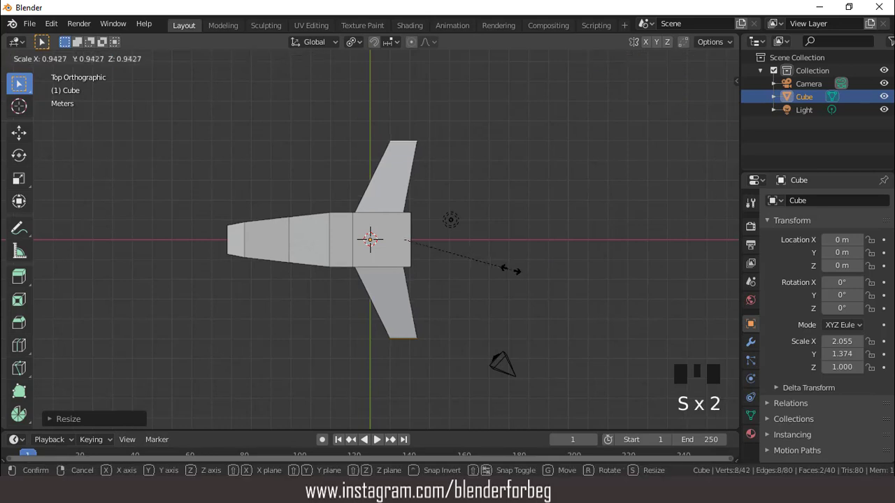
click(511, 277)
Step: Inset the upper and lower rear end faces of the fuselage together to about three quarters of their width
middle_drag(511, 280, 428, 204)
scroll(366, 160, up, 3)
scroll(427, 204, up, 2)
click(434, 223)
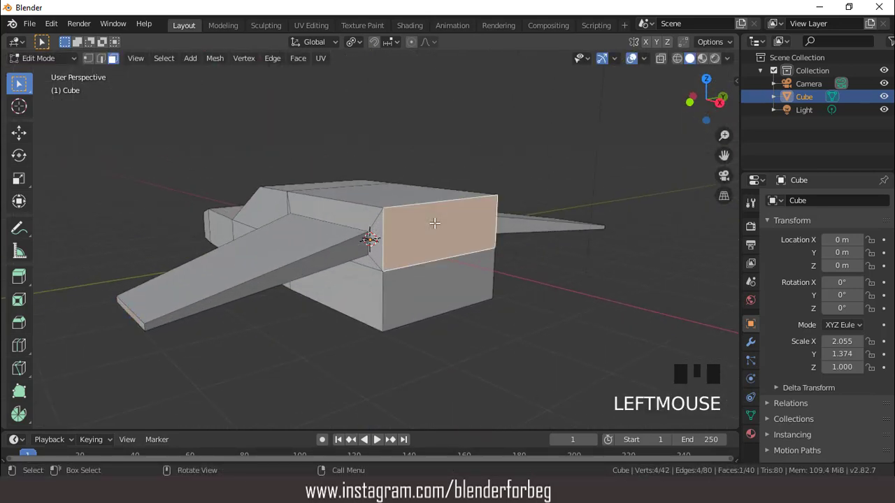
shift+click(446, 285)
key(KP_3)
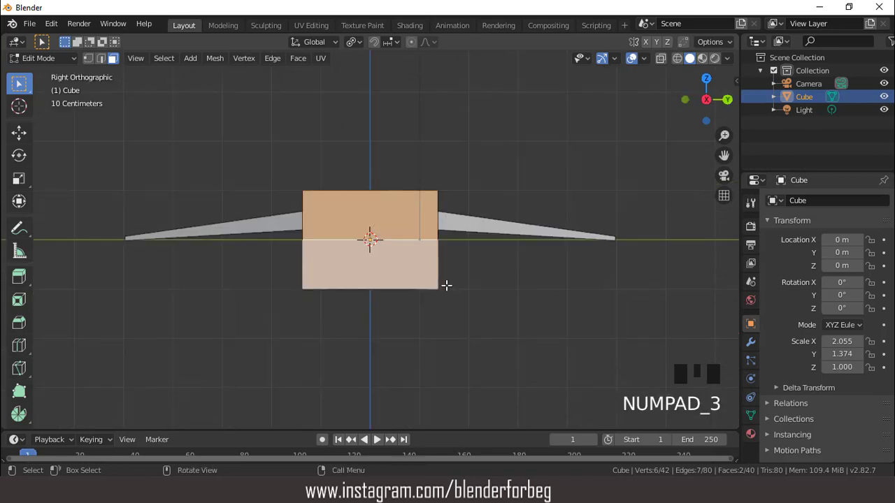
scroll(446, 285, up, 4)
key(i)
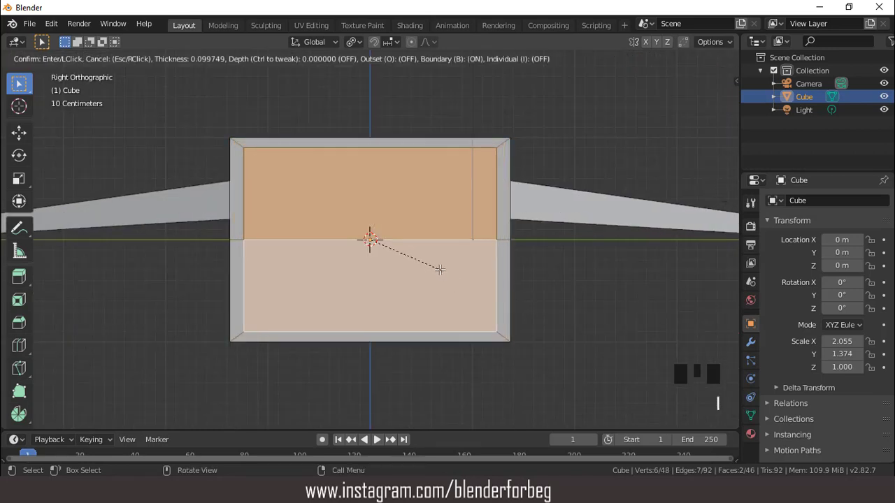
click(415, 256)
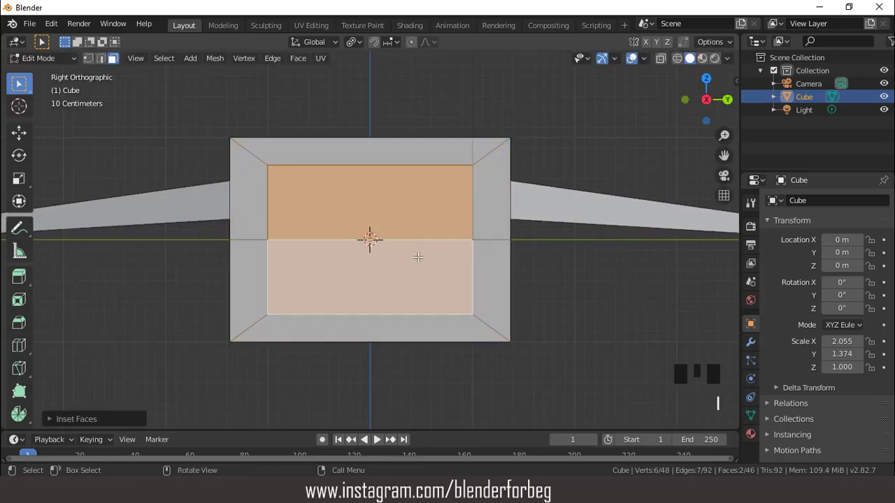
Step: Extrude the two inset rear faces slightly into the fuselage to form a shallow recess
scroll(416, 256, down, 4)
middle_drag(415, 256, 455, 280)
key(e)
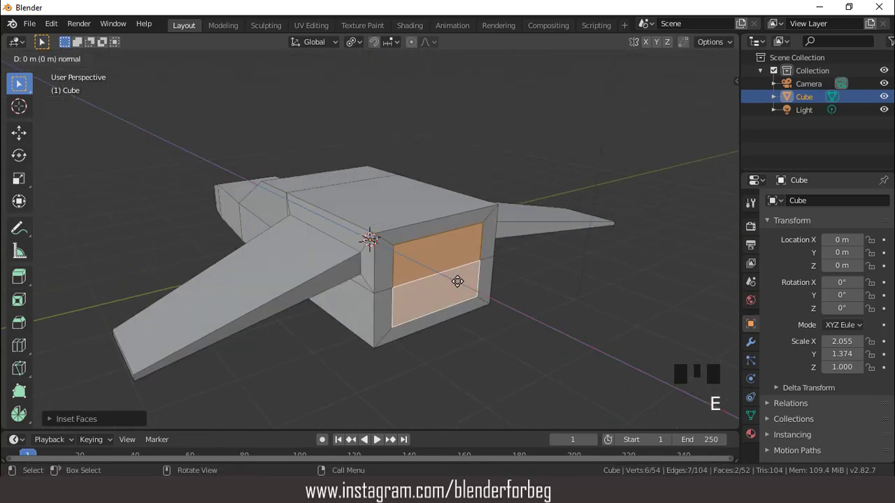
click(454, 279)
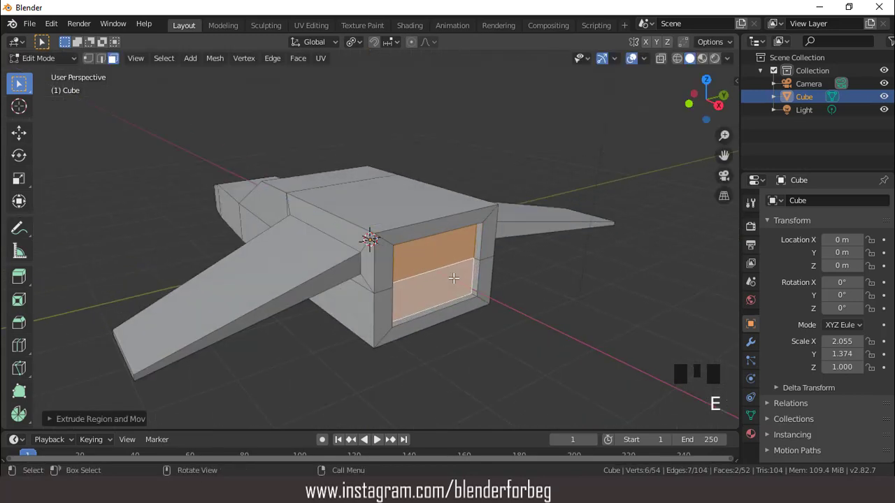
Step: Inset the recessed rear faces by about 0.17 and scale the resulting inner faces down further
key(i)
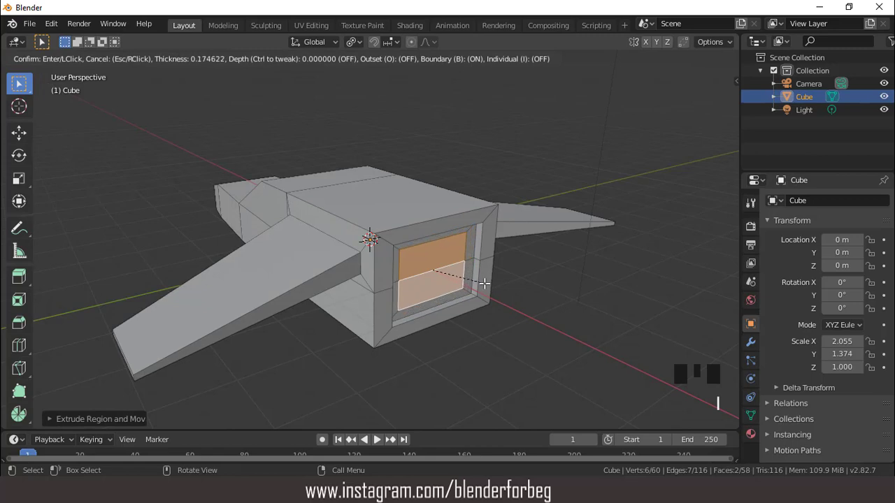
click(486, 282)
key(KP_3)
scroll(485, 282, up, 2)
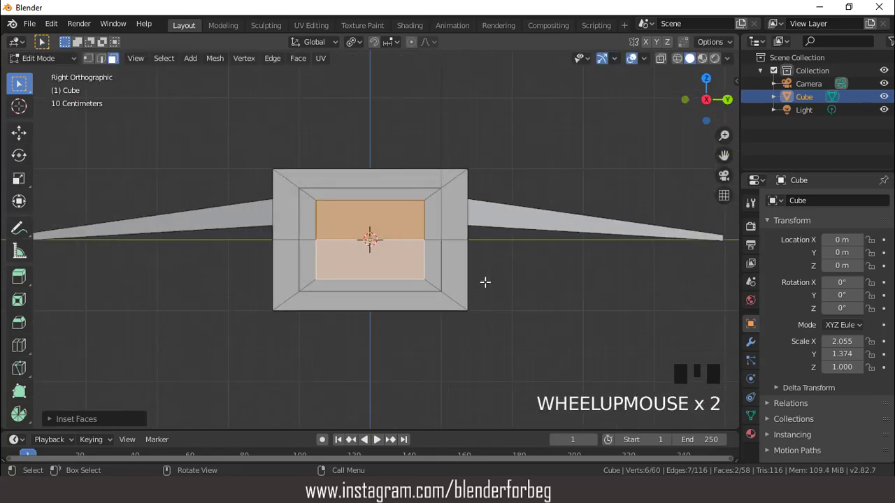
key(s)
click(448, 268)
Step: Extrude the inner rear faces outward about 0.53 m and scale their end up to about 1.3 times as a flared nozzle
scroll(441, 269, down, 3)
middle_drag(441, 270, 475, 297)
key(e)
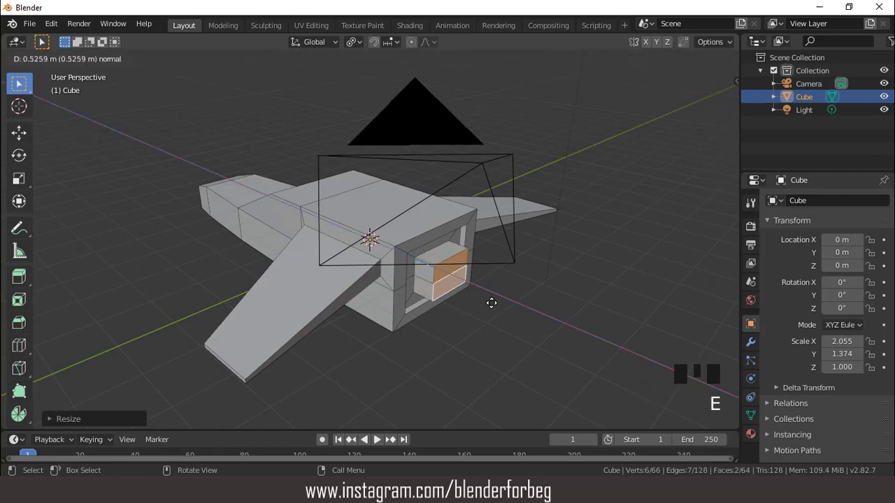
click(491, 303)
key(s)
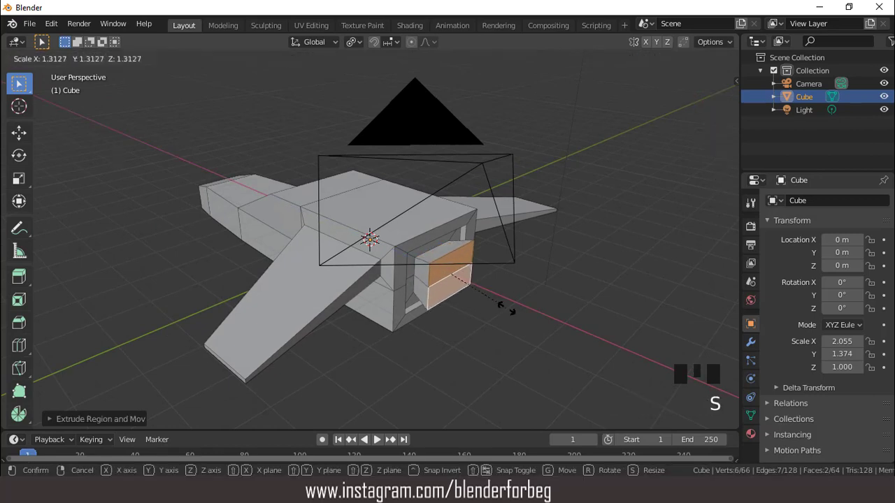
click(514, 311)
Step: Move the nozzle's end faces slightly farther back along X and scale them down to about 0.9
middle_drag(514, 311, 523, 288)
key(KP_1)
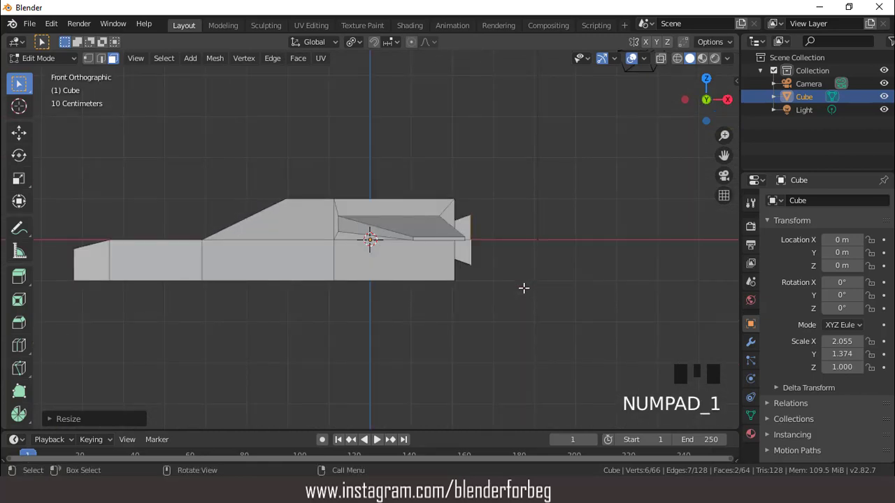
key(g)
key(x)
click(530, 288)
middle_drag(530, 288, 366, 283)
key(s)
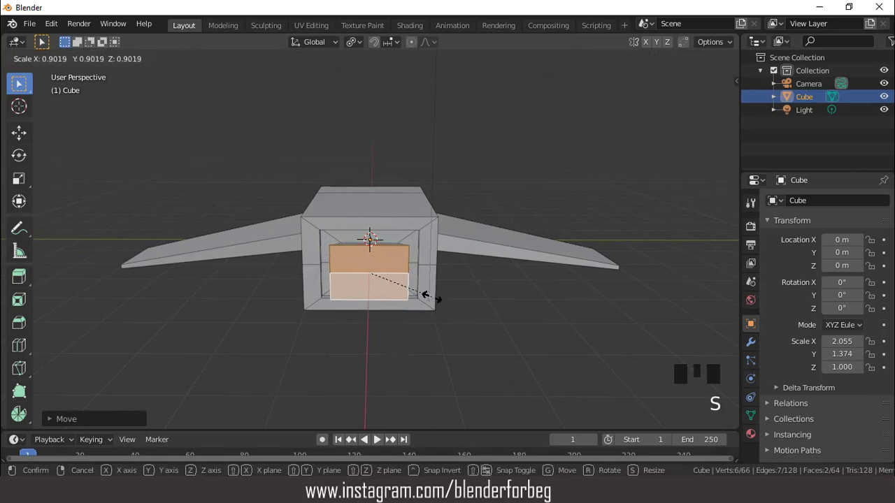
click(425, 296)
Step: Inset the nozzle's two end faces together to leave a thin rim
middle_drag(426, 295, 435, 284)
scroll(436, 284, up, 2)
key(i)
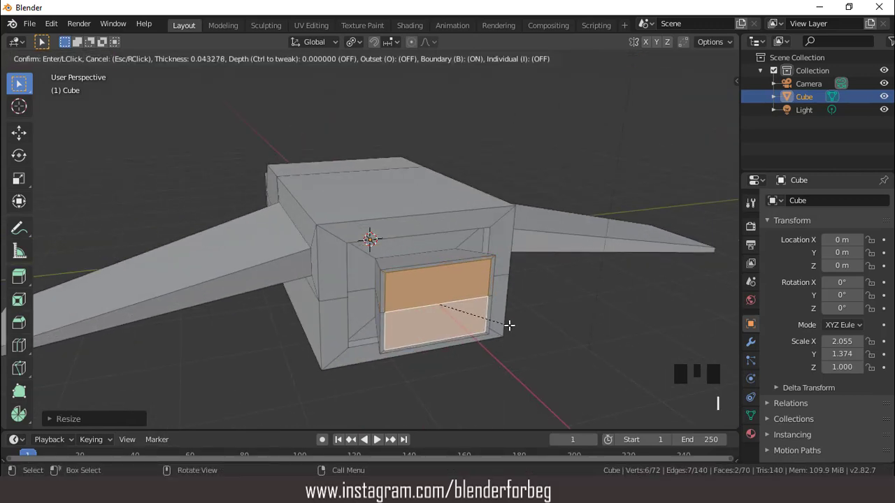
click(503, 319)
Step: Extrude the inset nozzle faces inward to hollow the nozzle, adjust their size and position, and return to Object Mode
middle_drag(503, 320, 491, 308)
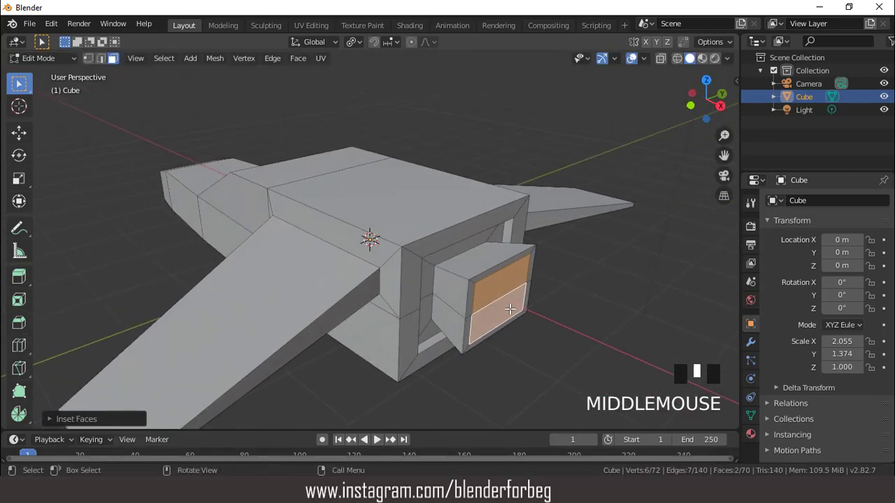
key(e)
click(481, 288)
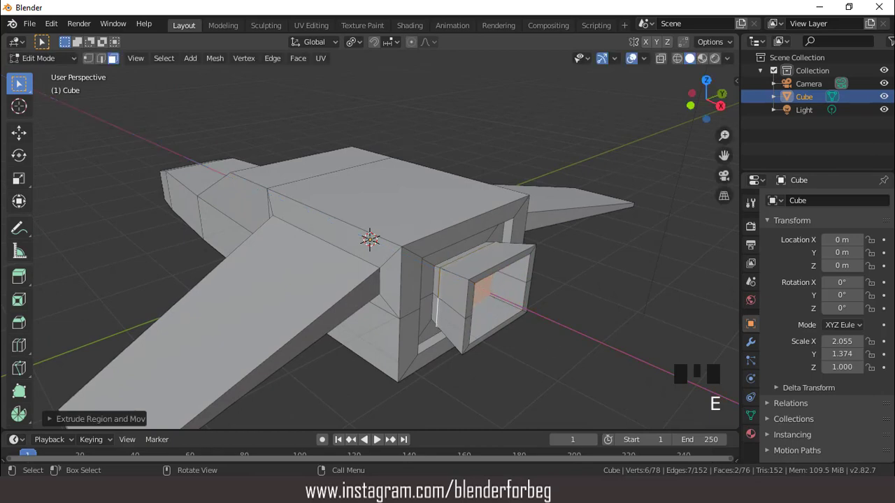
key(s)
click(515, 312)
middle_drag(516, 311, 508, 273)
key(g)
click(502, 305)
key(Tab)
Step: Add a cylinder mesh with 16 vertices at the aircraft's centre
middle_drag(429, 240, 475, 193)
scroll(401, 209, up, 1)
scroll(401, 209, down, 4)
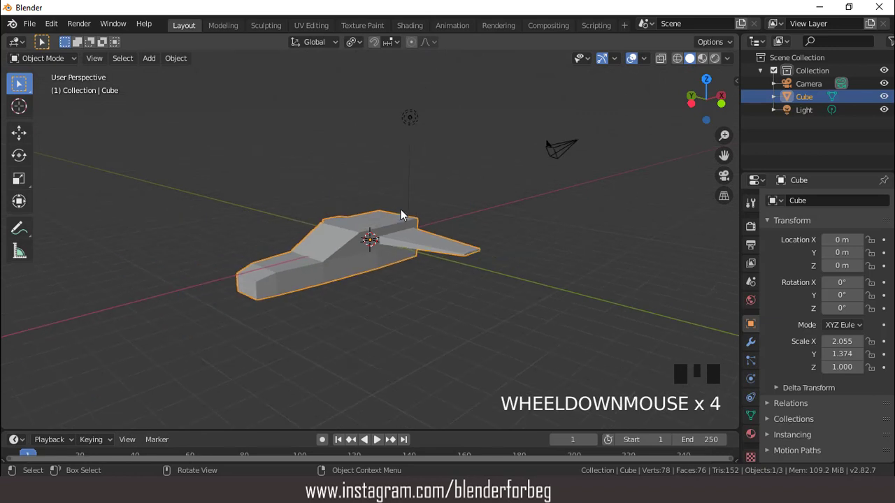
key(KP_1)
click(140, 56)
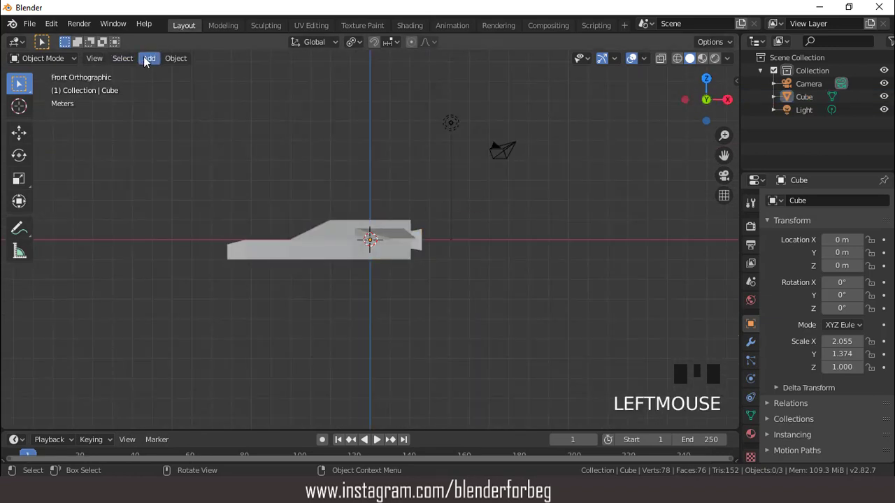
click(149, 58)
mouse_move(168, 73)
click(295, 135)
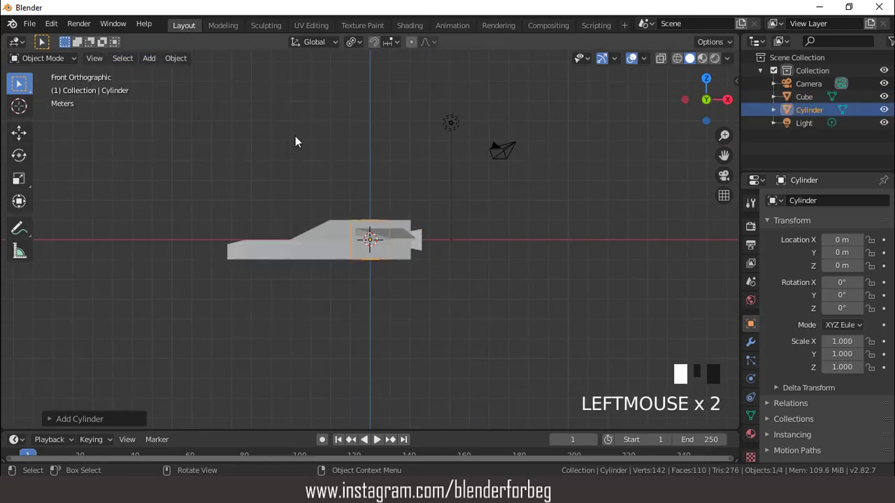
click(50, 419)
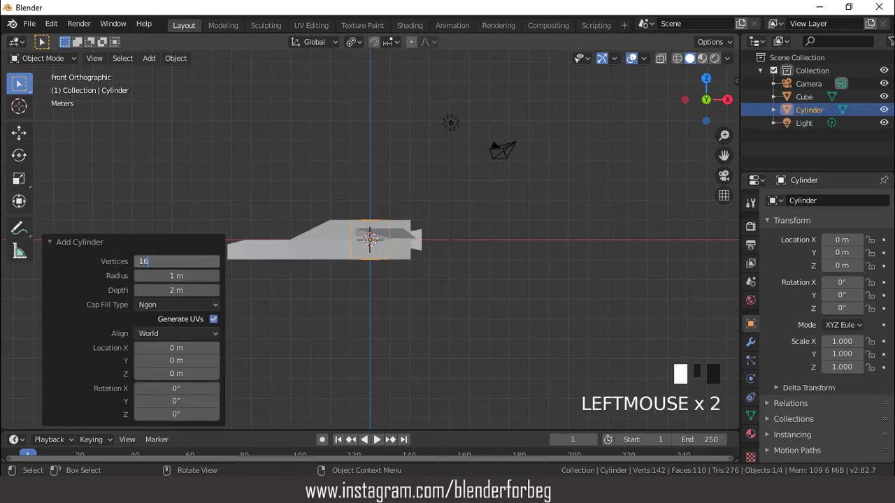
key(Return)
Step: Scale the cylinder to about 0.246 in X and Y only, and set its Y rotation to 90°
scroll(349, 236, up, 2)
key(s)
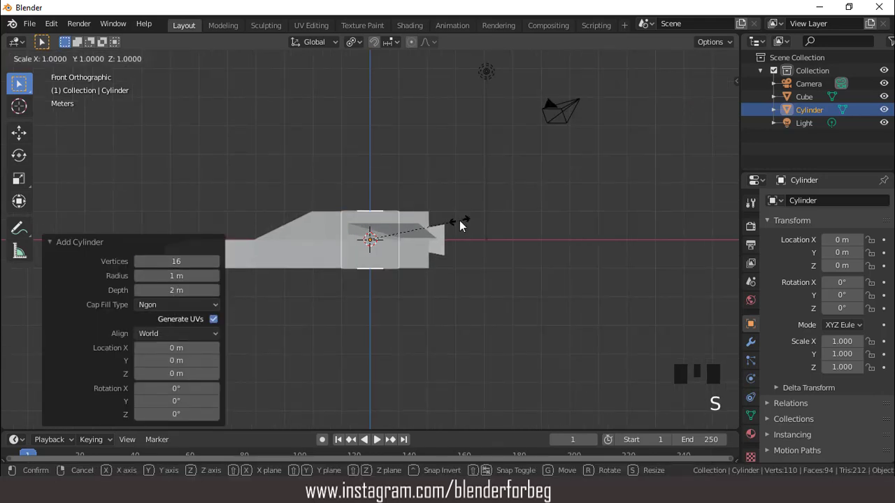
key(shift+z)
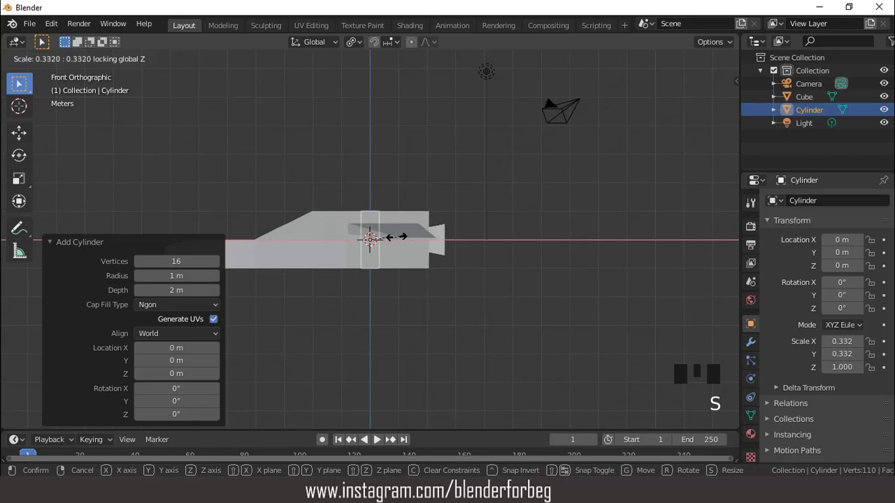
click(391, 237)
click(842, 295)
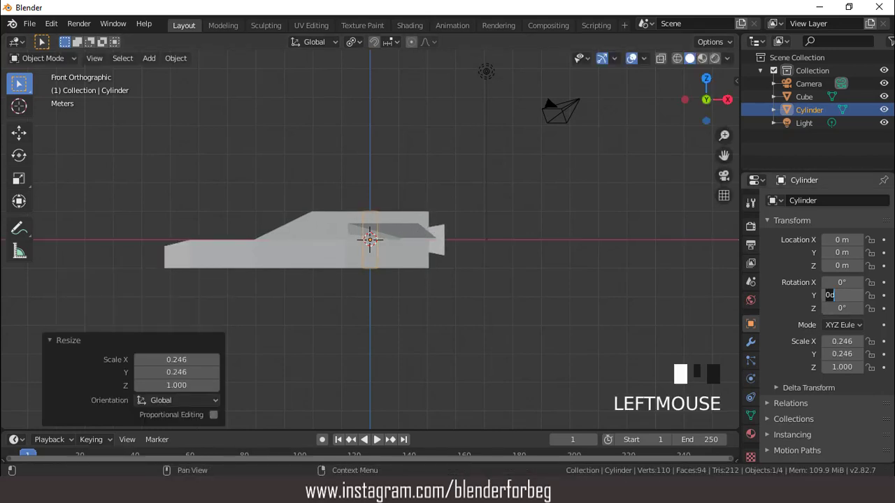
text(90)
key(Return)
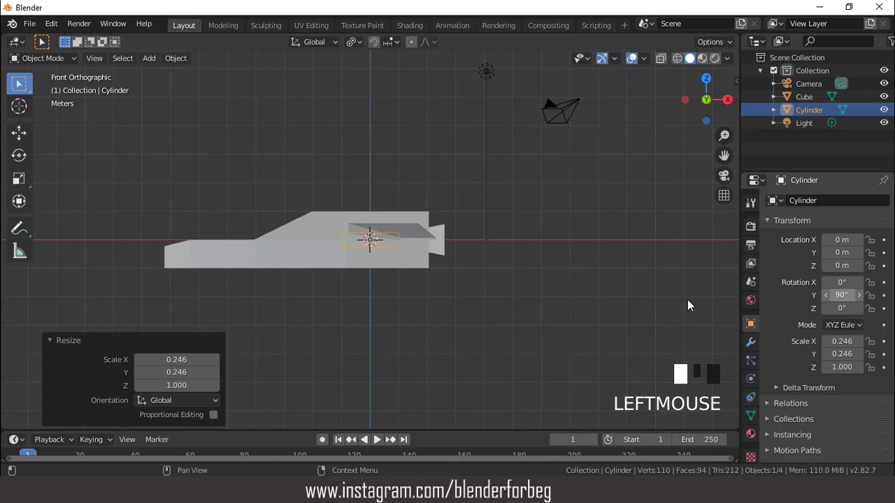
Step: Isolate the cylinder in local view and apply all of its transforms
scroll(507, 286, up, 3)
key(KP_Divide)
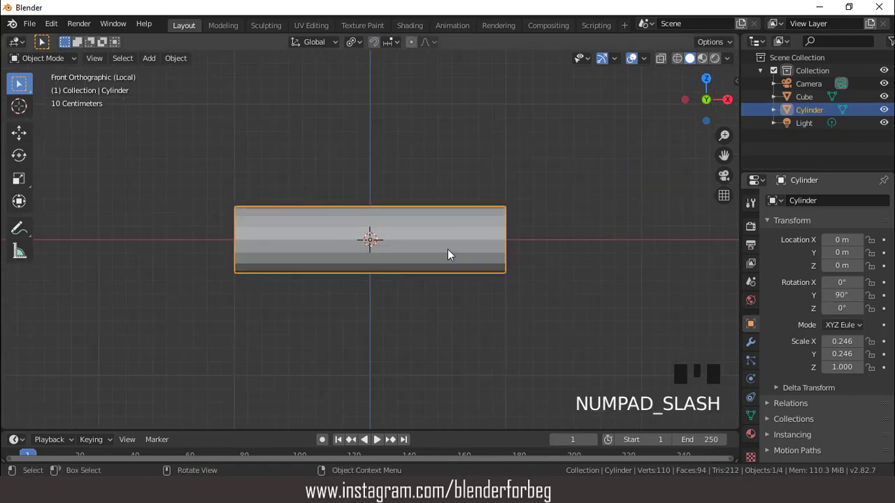
middle_drag(448, 249, 455, 251)
scroll(455, 241, up, 2)
key(ctrl+a)
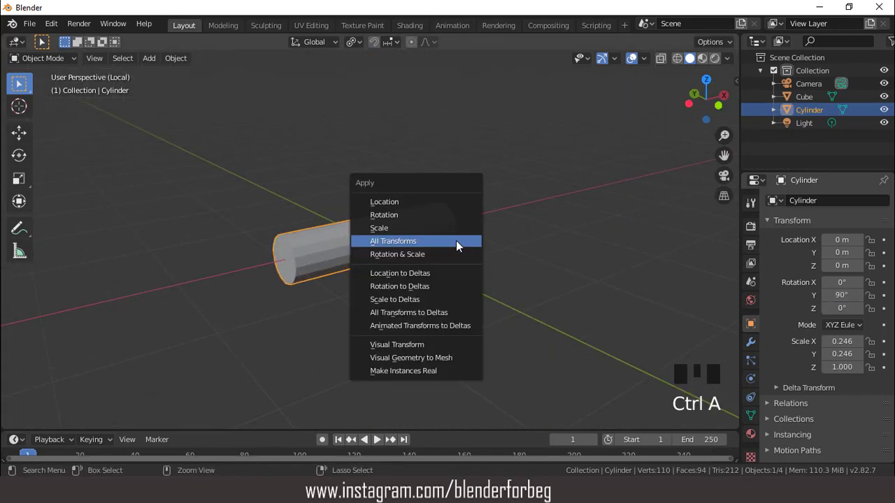
click(456, 240)
Step: In Edit Mode, bevel the cylinder's front end face with an offset of about 0.147 m and 3 segments
key(Tab)
click(295, 258)
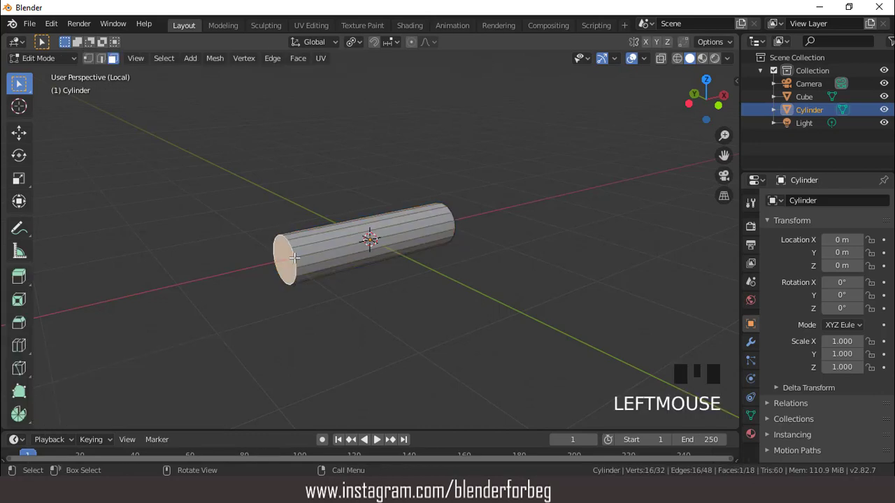
scroll(294, 258, up, 2)
key(ctrl+b)
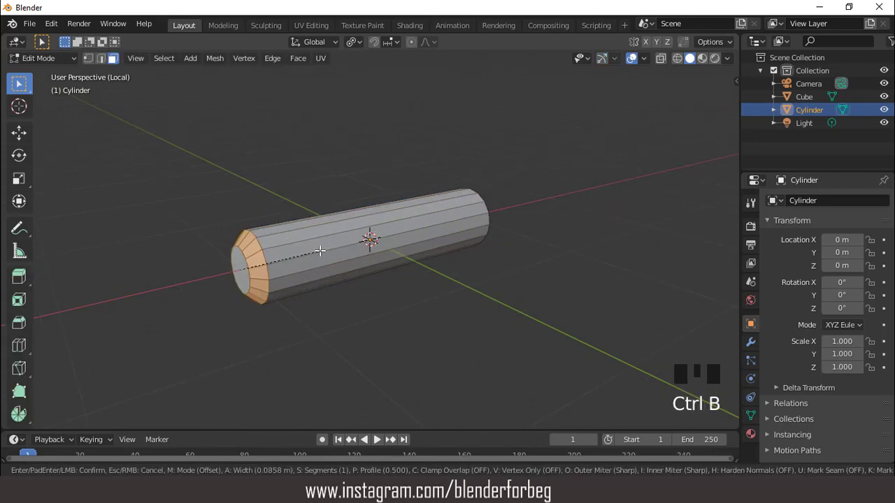
click(327, 249)
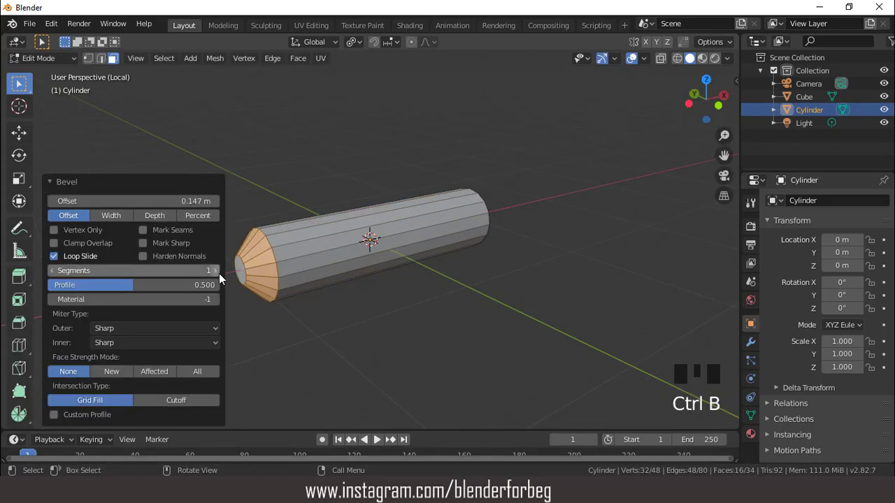
click(216, 270)
click(216, 270)
middle_drag(263, 265, 266, 278)
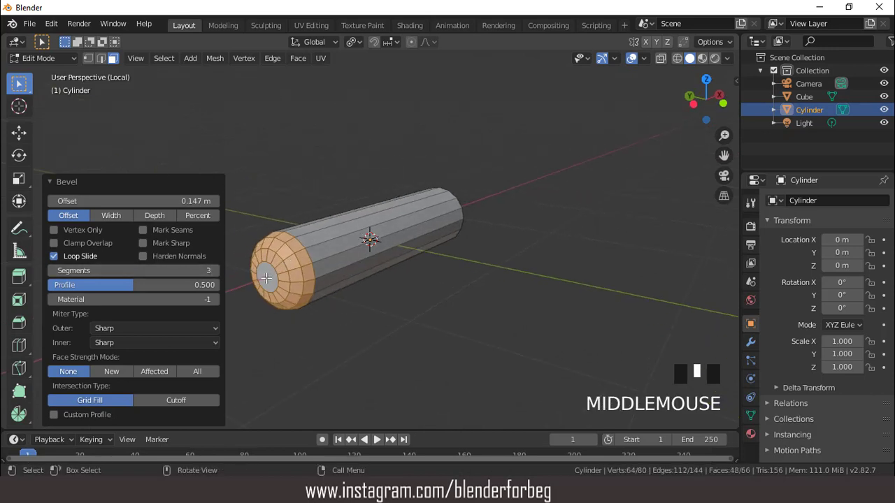
Step: Move the small front face about 0.166 m outward along X and bevel it into a rounded tip with 3 segments
click(266, 278)
key(g)
key(x)
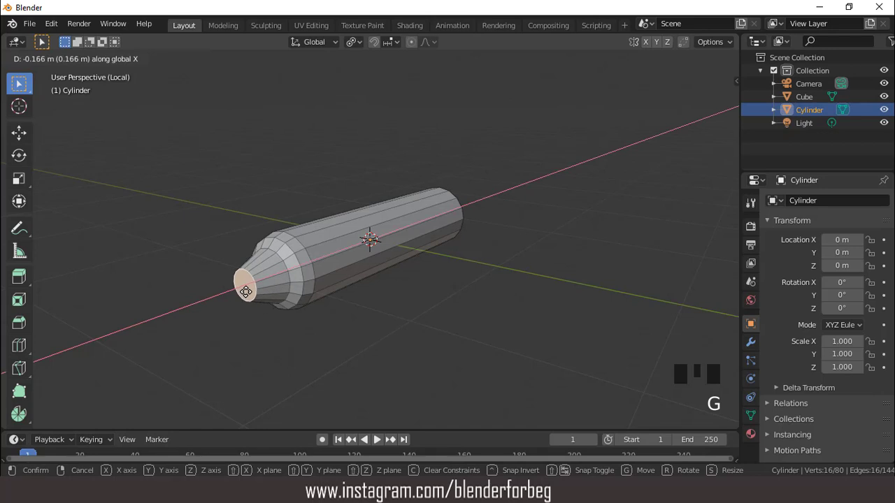
click(245, 292)
scroll(255, 287, up, 1)
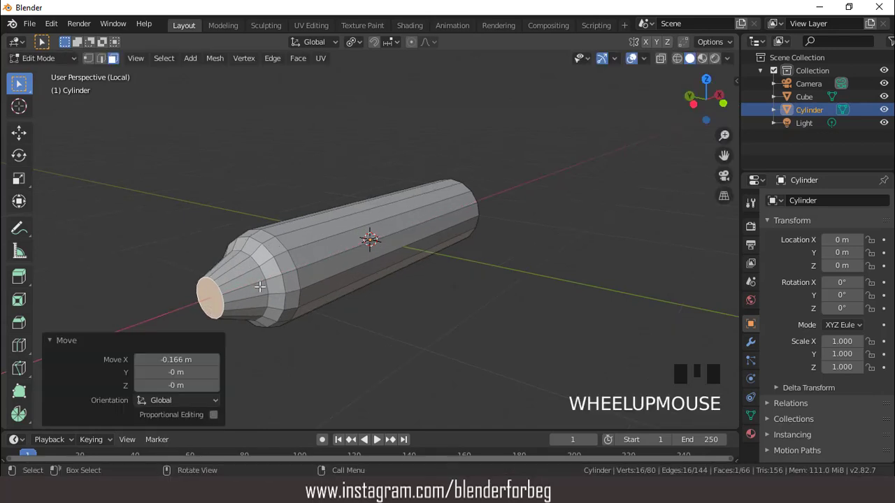
key(ctrl+b)
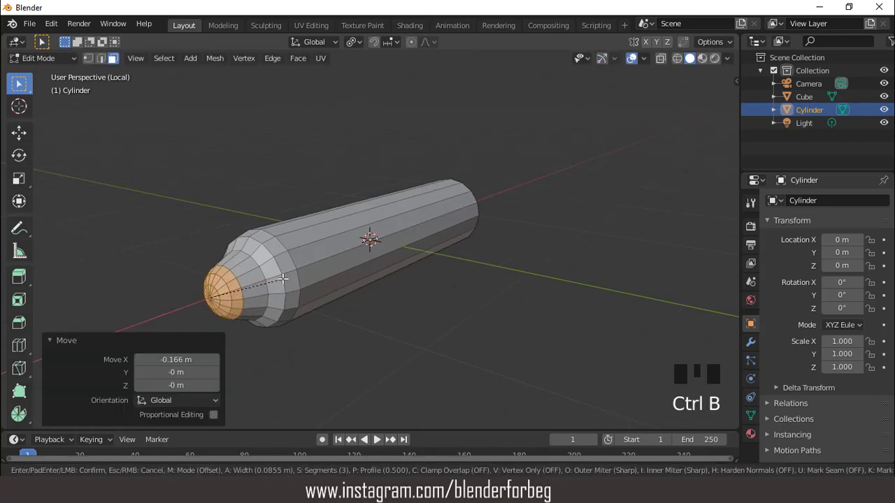
click(278, 279)
Step: Inset the cylinder's rear end face by about 0.048 m and extrude it inward by about 0.043 m
middle_drag(278, 280, 493, 297)
scroll(266, 259, up, 2)
click(455, 283)
scroll(438, 284, up, 2)
key(i)
click(445, 296)
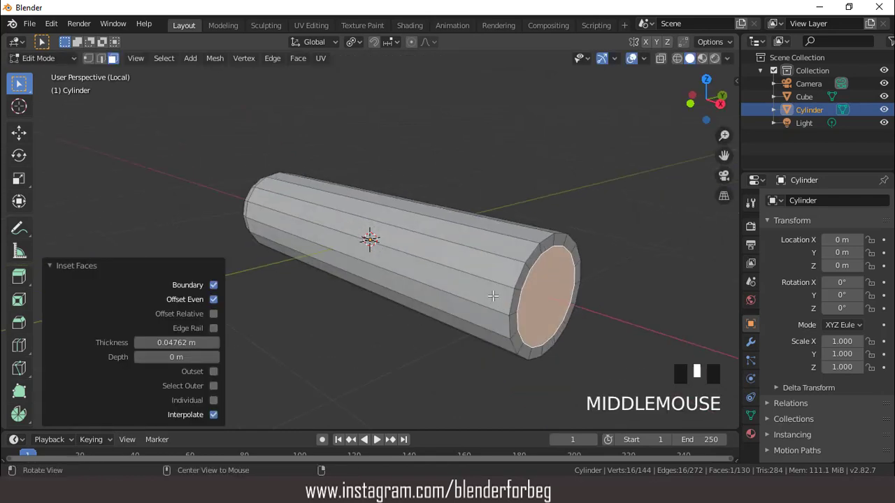
key(e)
click(556, 288)
Step: Add two loop cuts around the cylinder's body and scale them together to about 0.571 along X using the Median Point pivot
key(KP_1)
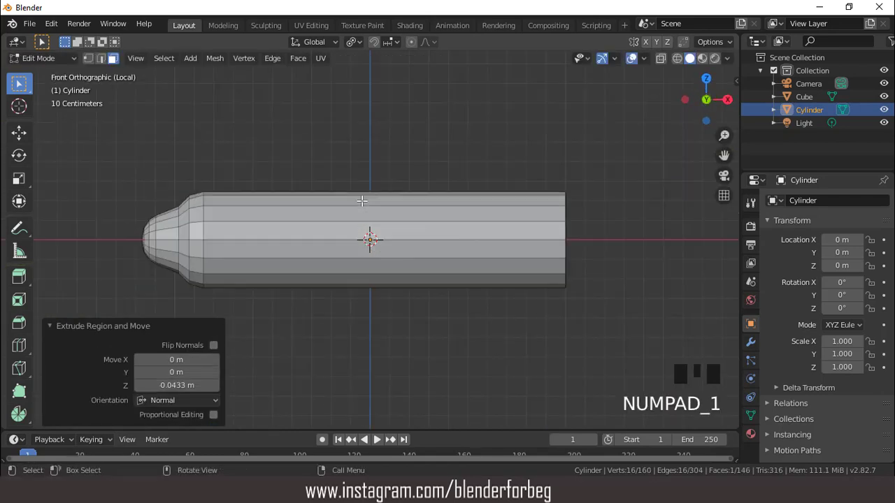
scroll(380, 209, down, 1)
key(ctrl+r)
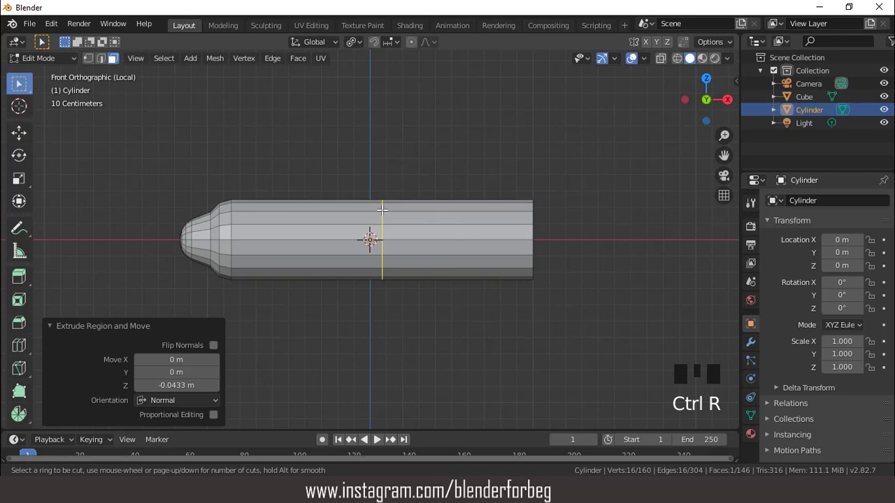
scroll(383, 210, up, 1)
click(382, 210)
click(354, 42)
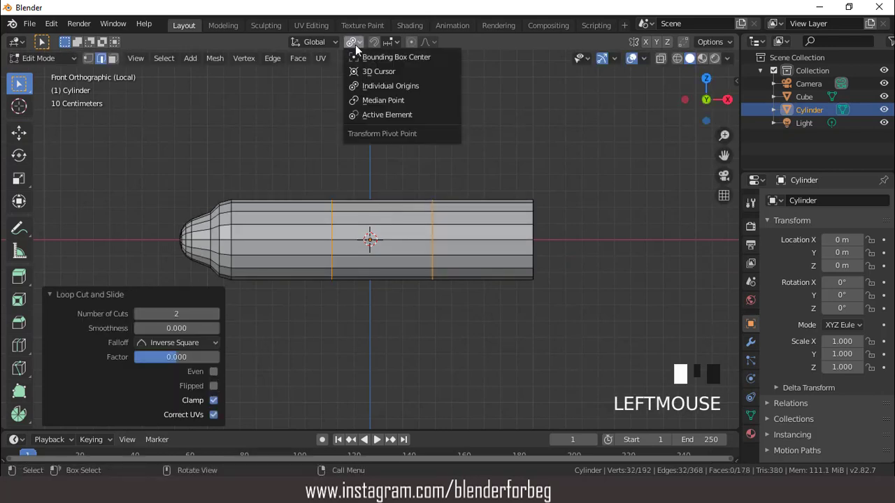
click(378, 102)
key(s)
key(x)
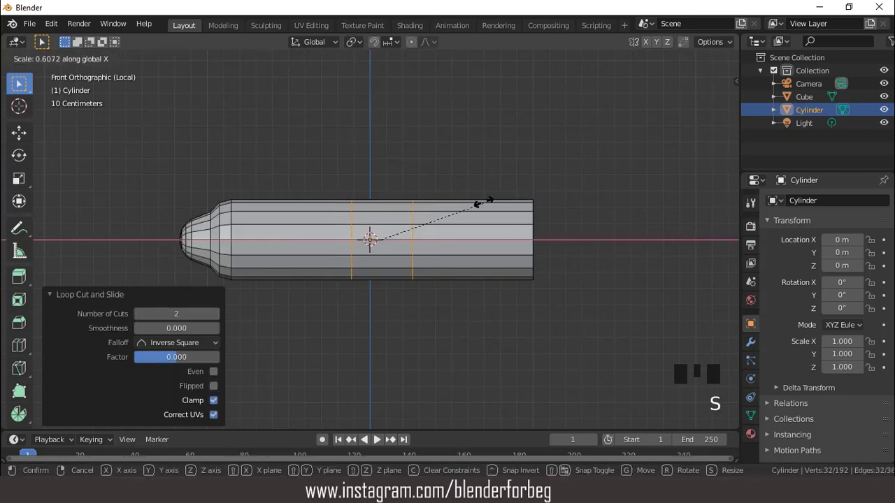
click(483, 208)
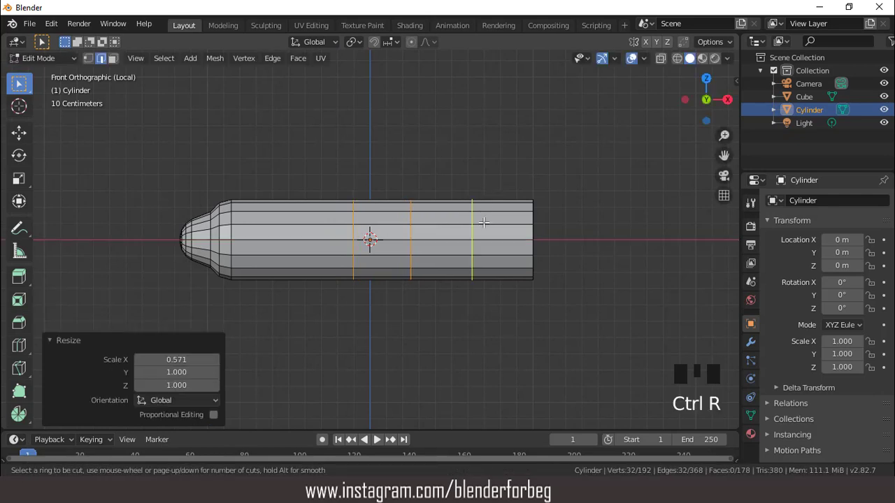
Step: Add two loop cuts to each of the body's rear and front sections, and leave Edit Mode and local view
scroll(484, 222, up, 1)
click(484, 222)
click(484, 222)
key(ctrl+r)
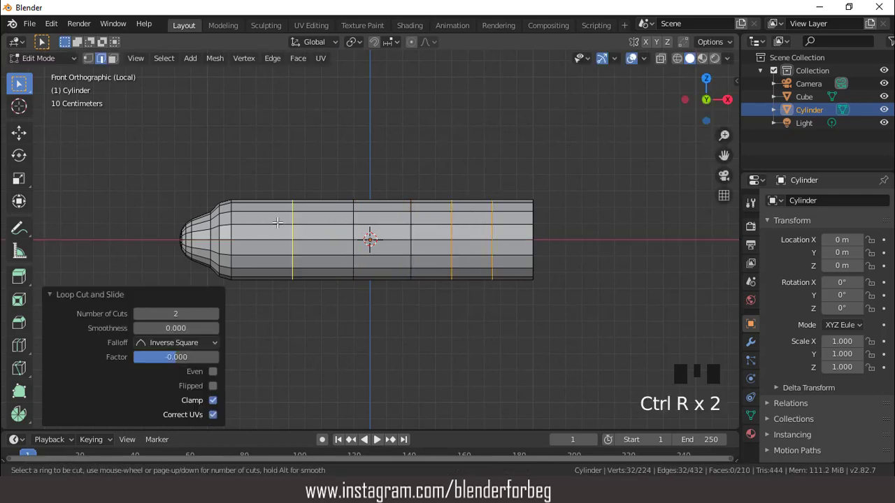
click(278, 222)
click(278, 223)
scroll(382, 202, down, 2)
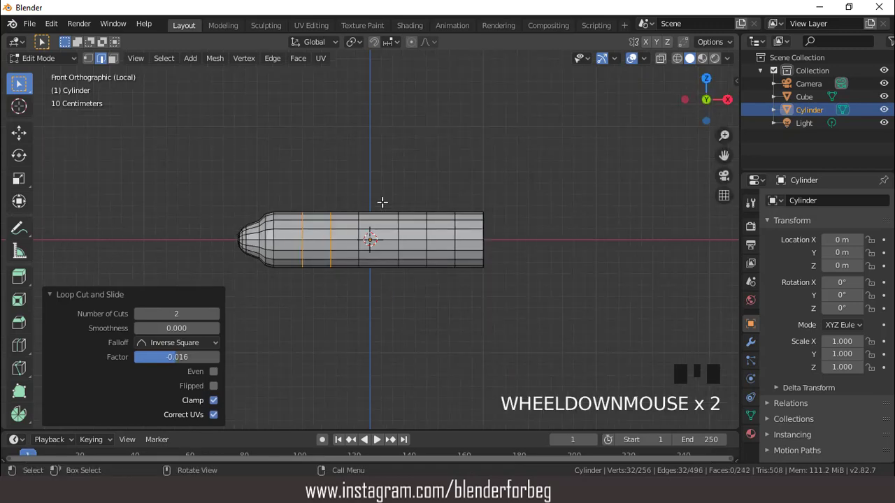
key(Tab)
middle_drag(381, 202, 351, 234)
key(KP_Divide)
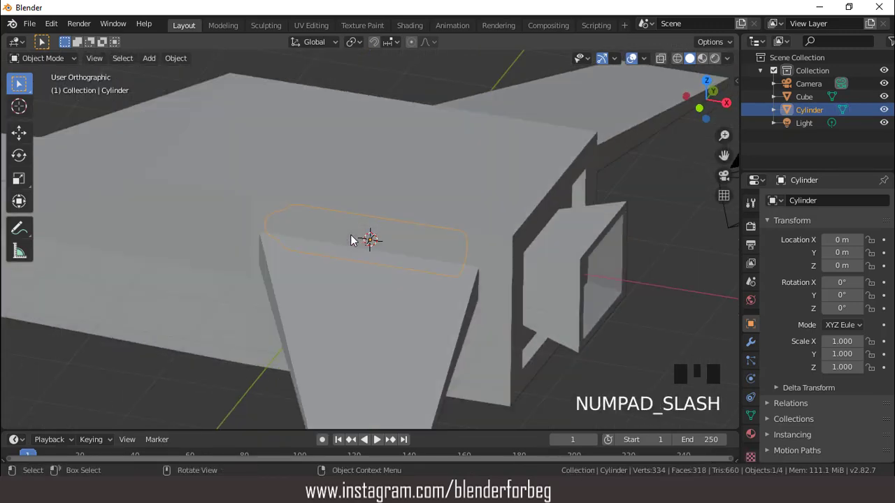
Step: Move the cylinder about -2.31 m along Y and about -0.345 m along Z to sit under the wing
key(KP_3)
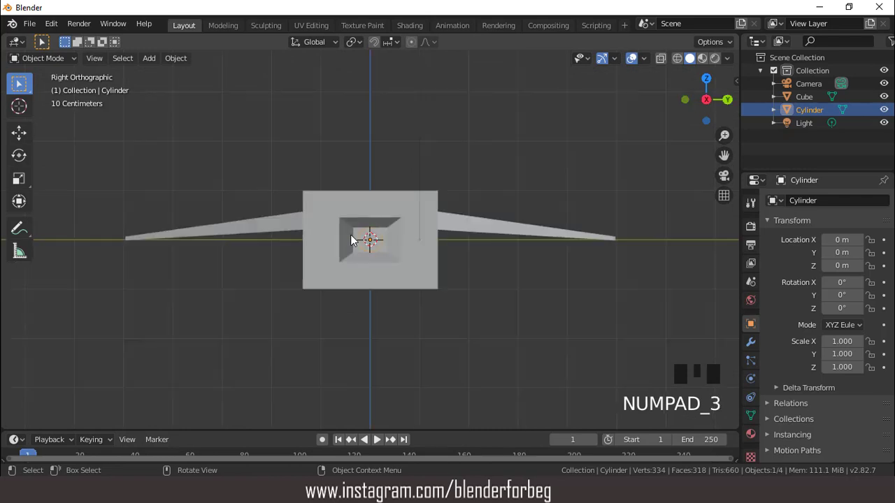
key(g)
key(y)
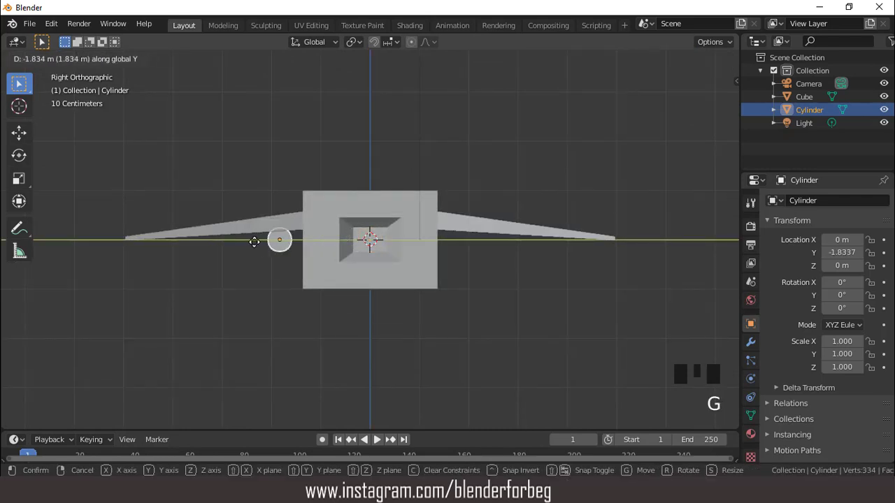
click(236, 242)
key(g)
key(z)
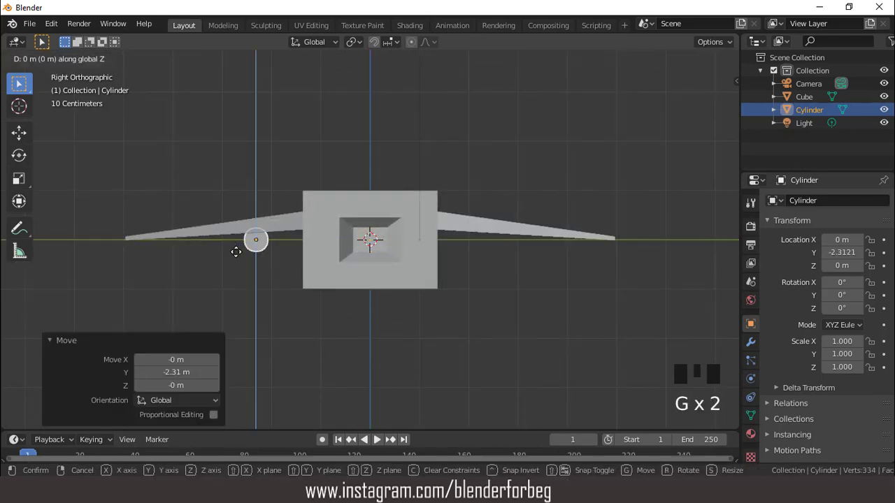
click(235, 259)
Step: Enlarge the cylinder to a scale of about 1.712 and move it about 0.716 m along X toward the aircraft's rear
key(KP_7)
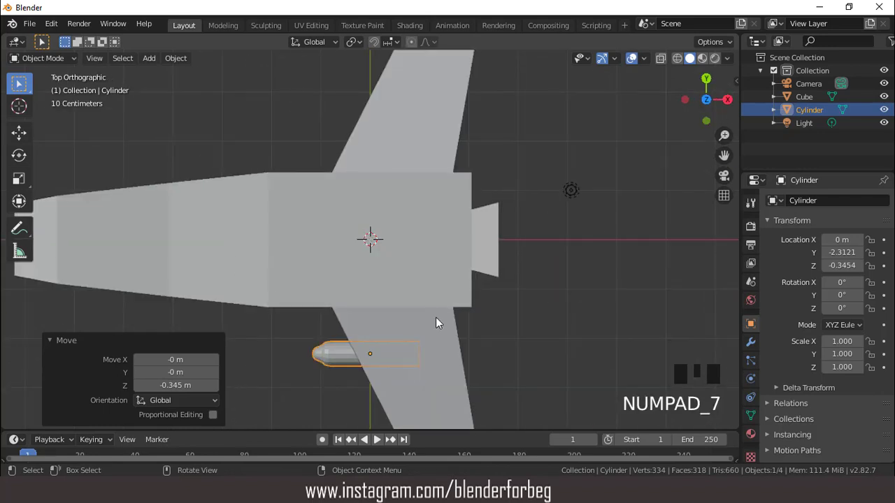
key(s)
click(493, 330)
scroll(454, 316, down, 4)
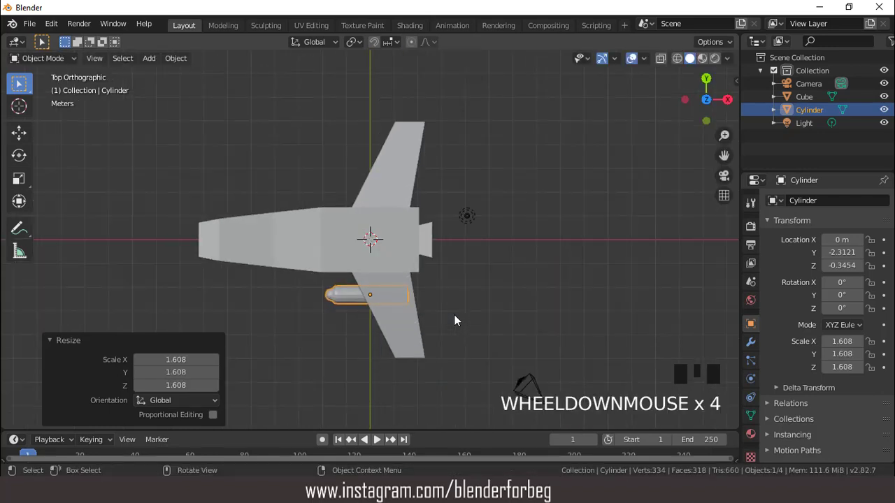
key(g)
key(x)
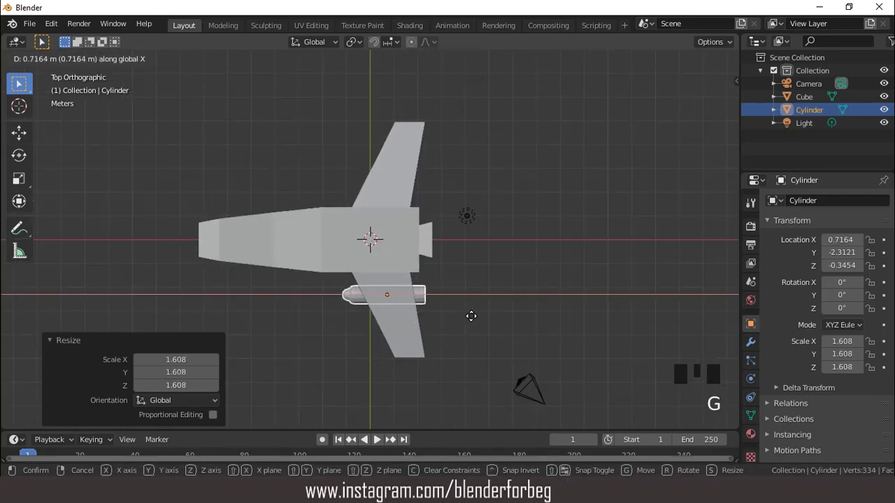
click(471, 316)
key(s)
click(476, 318)
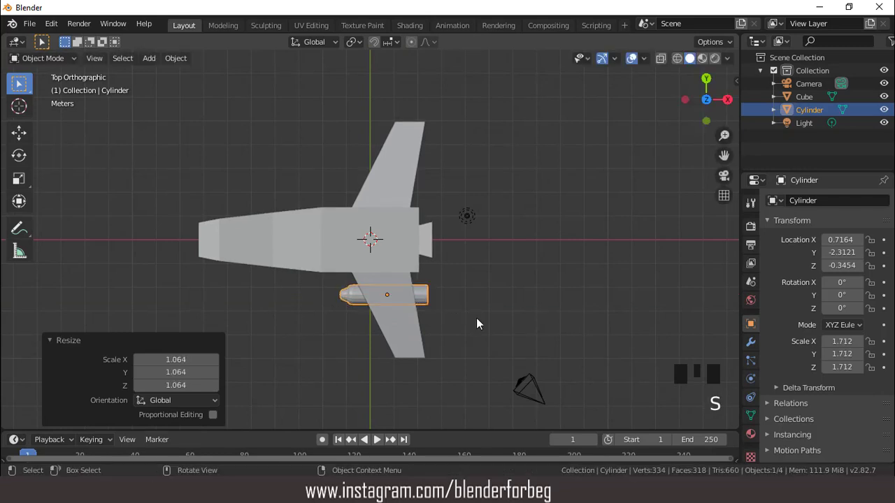
Step: Select two adjacent faces on top of the cylinder's middle section in local view, then extrude them upward into the wing with the aircraft shown
key(KP_Divide)
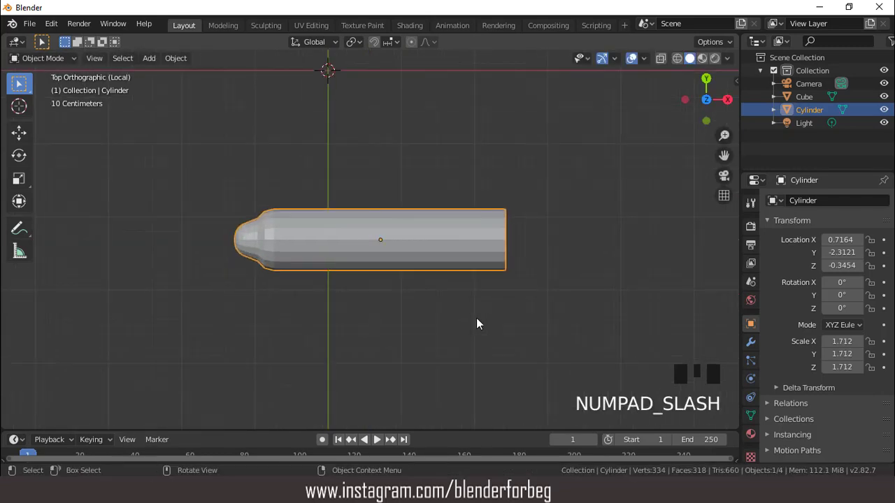
scroll(433, 234, up, 1)
key(Tab)
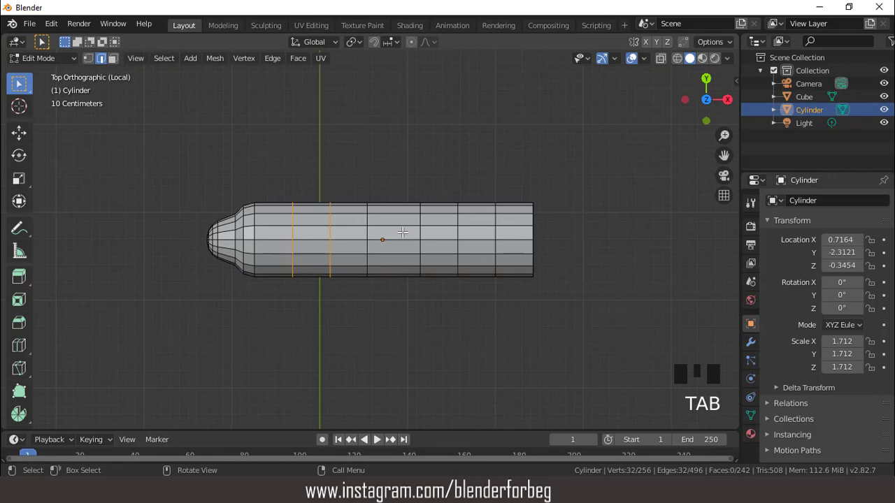
key(3)
click(399, 224)
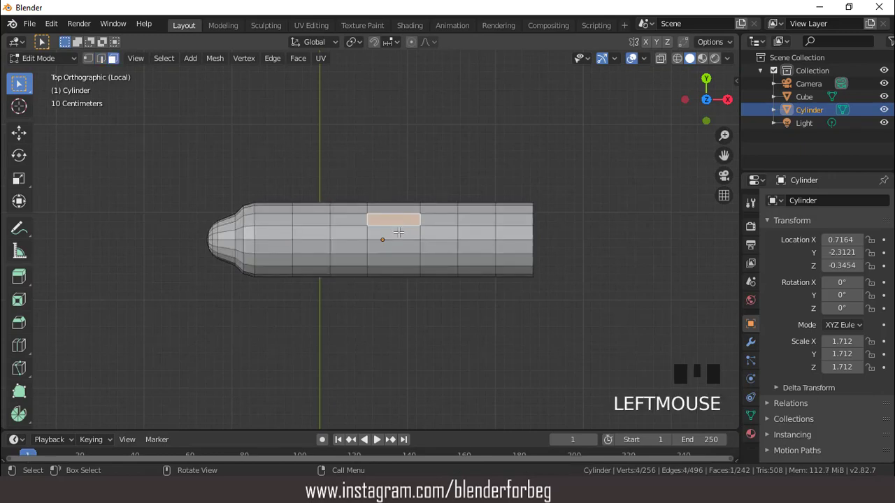
click(399, 233)
middle_drag(406, 246, 350, 189)
scroll(382, 208, down, 4)
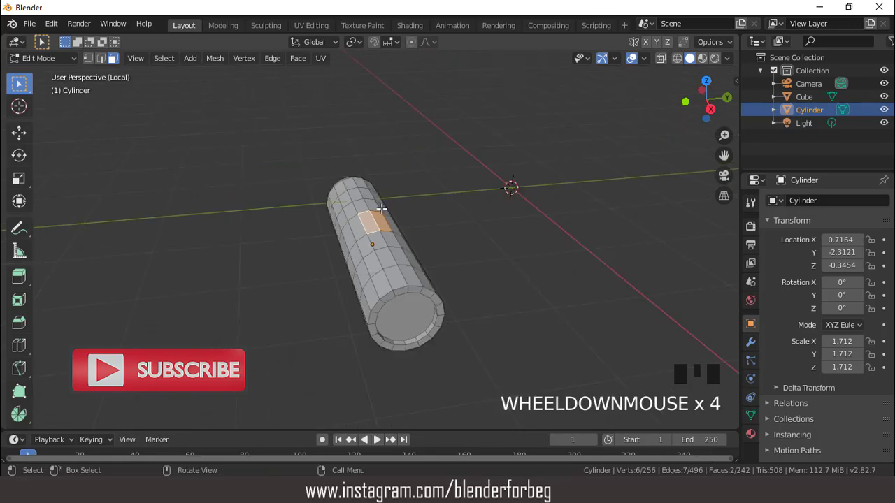
key(KP_1)
key(KP_Divide)
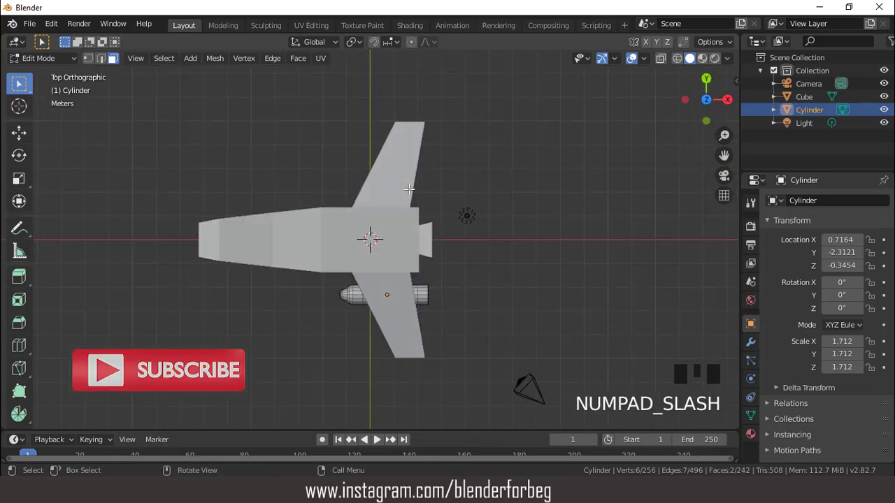
key(KP_1)
scroll(409, 189, up, 2)
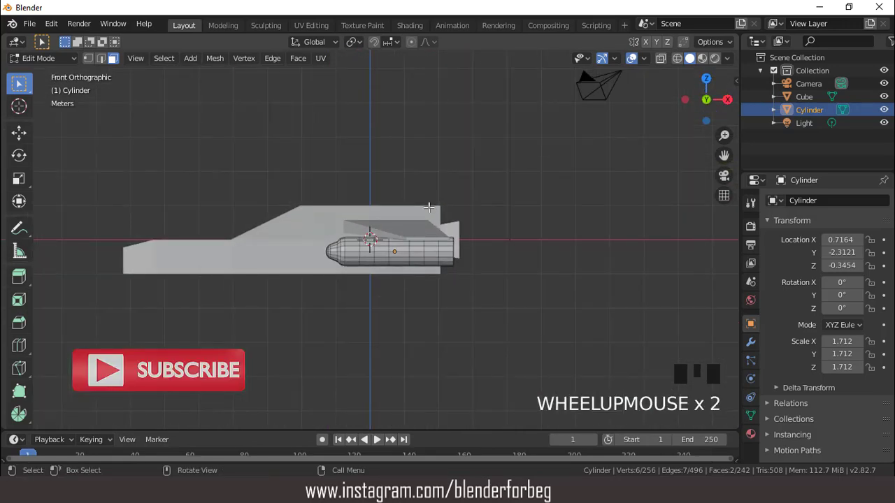
key(e)
click(430, 189)
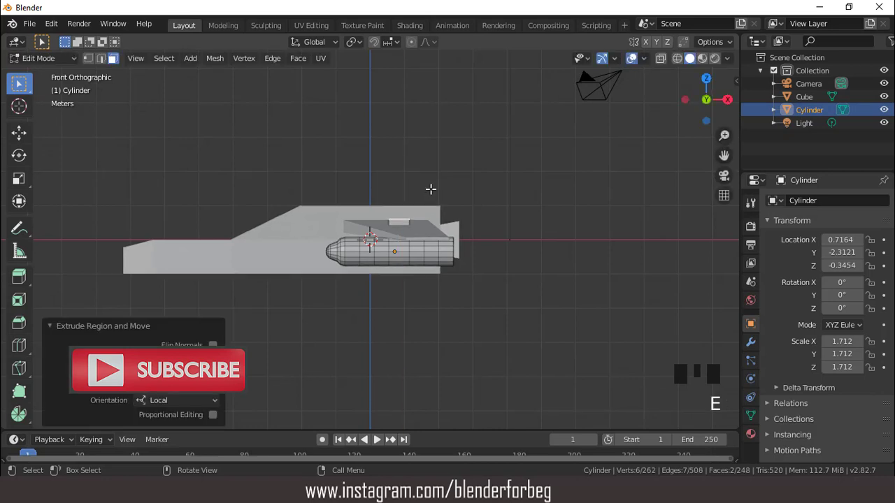
Step: In Object Mode, lower the whole cylinder about 0.122 m along Z beneath the wing
key(Tab)
scroll(434, 213, up, 3)
key(g)
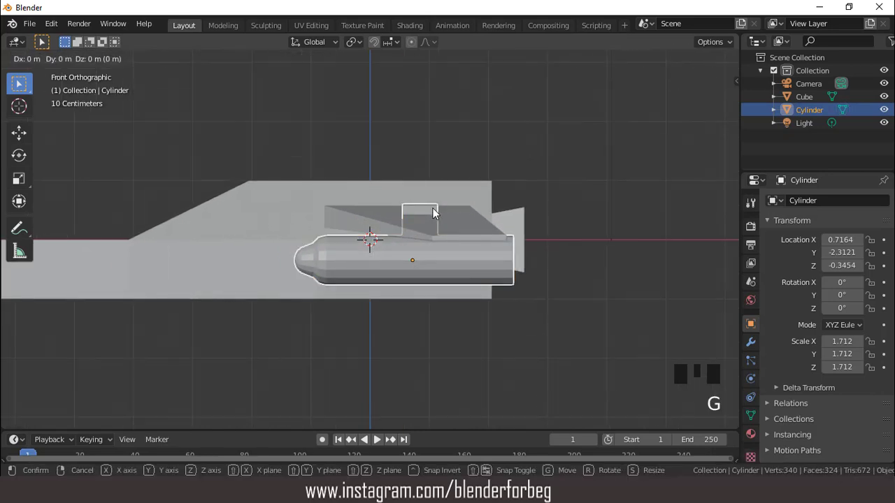
key(z)
click(433, 215)
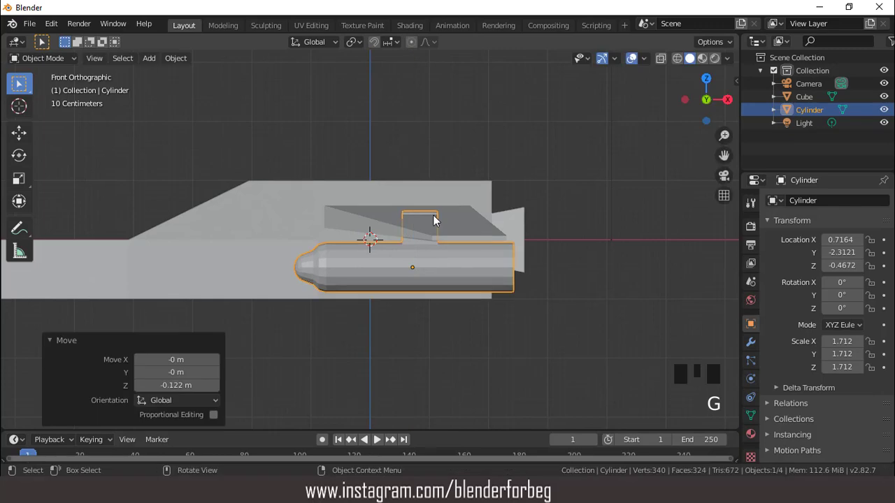
Step: Lower the extruded mount's top faces along Z to the wing's underside and resize them, with a final scale of about 0.957
key(Tab)
key(g)
key(z)
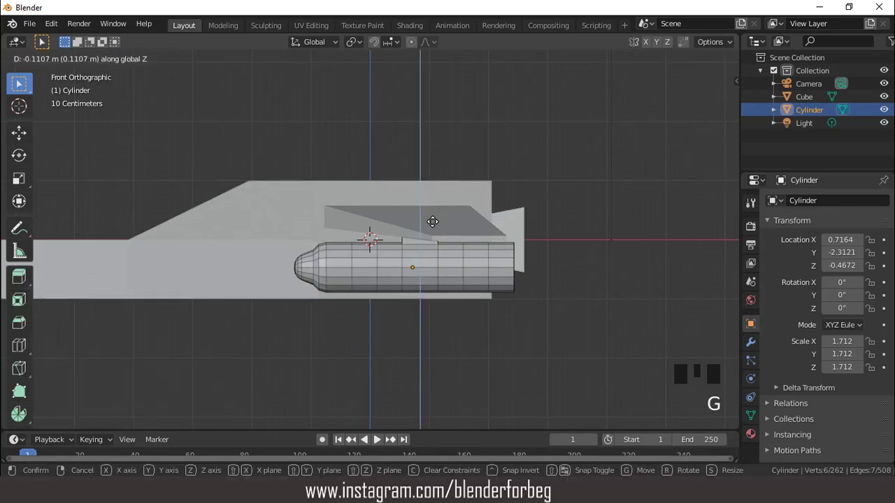
click(428, 221)
key(s)
click(454, 257)
middle_drag(455, 257, 328, 270)
key(s)
click(363, 260)
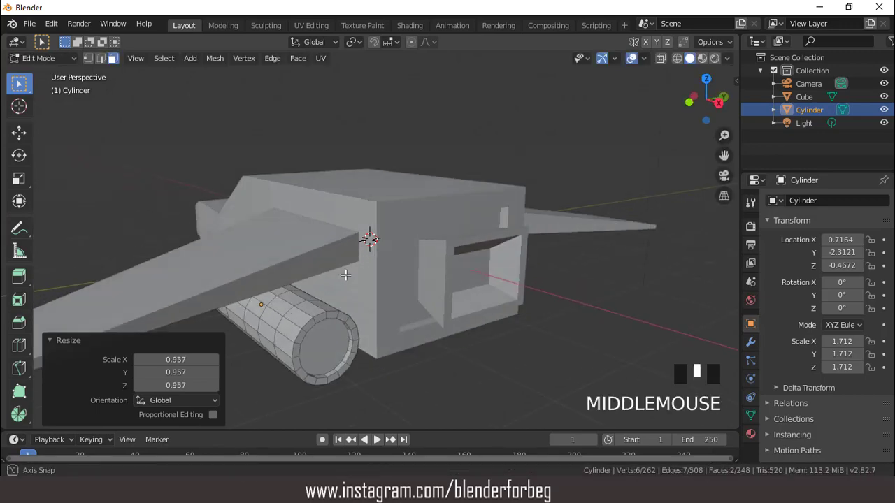
scroll(328, 270, down, 3)
key(KP_3)
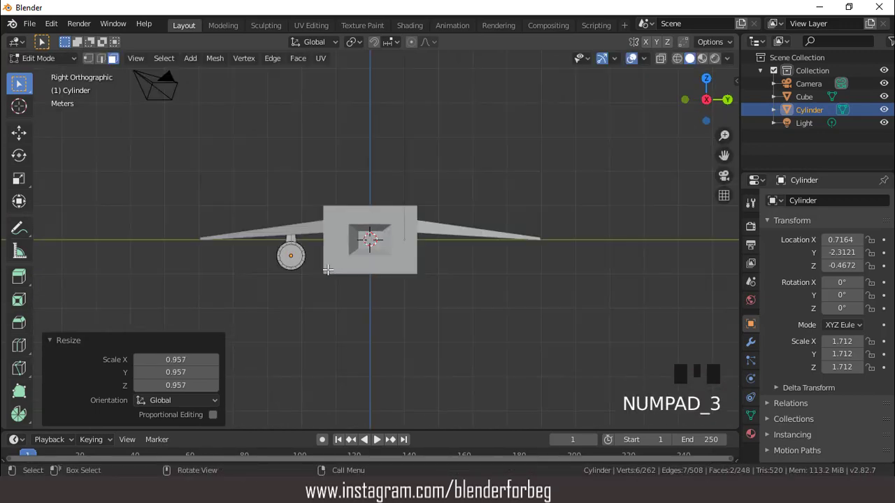
Step: In Object Mode, move the cylinder pod about 0.199 m along negative Y, farther out beneath the wing
key(Tab)
scroll(328, 270, up, 2)
key(g)
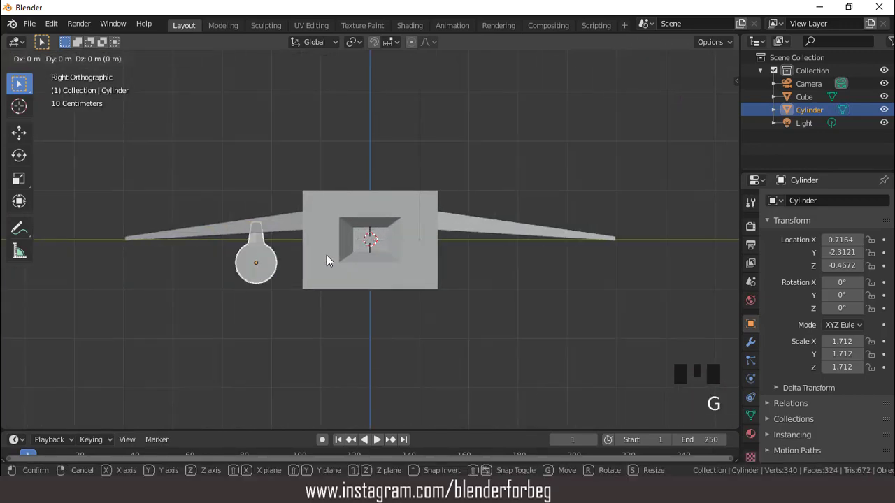
click(316, 255)
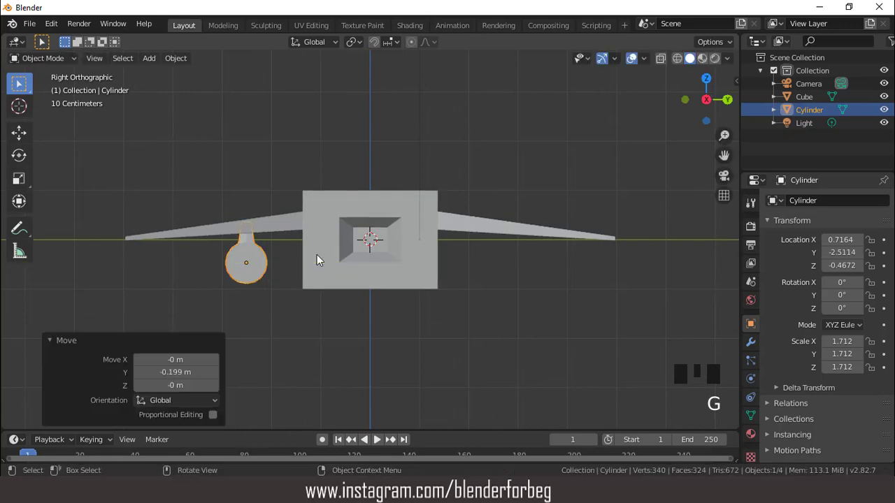
Step: Apply all transforms to the cylinder pod and give it a Mirror modifier with only the Y axis enabled
key(ctrl+a)
click(317, 255)
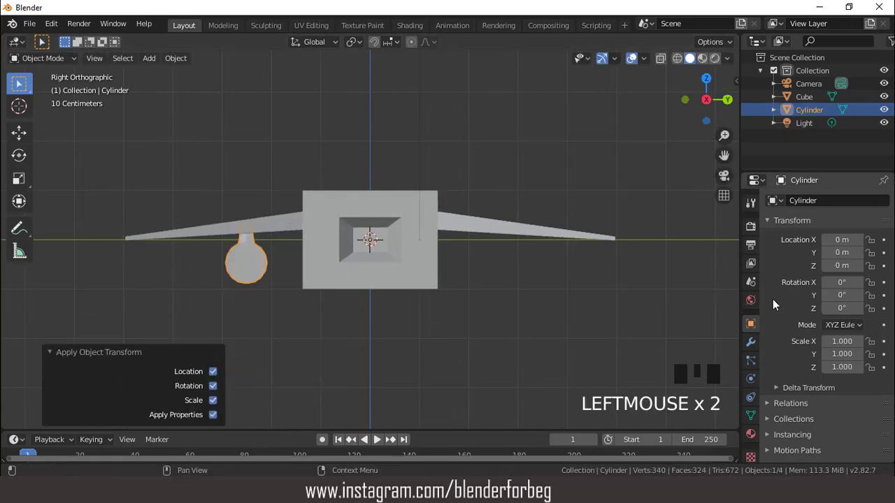
click(751, 342)
click(784, 201)
click(626, 330)
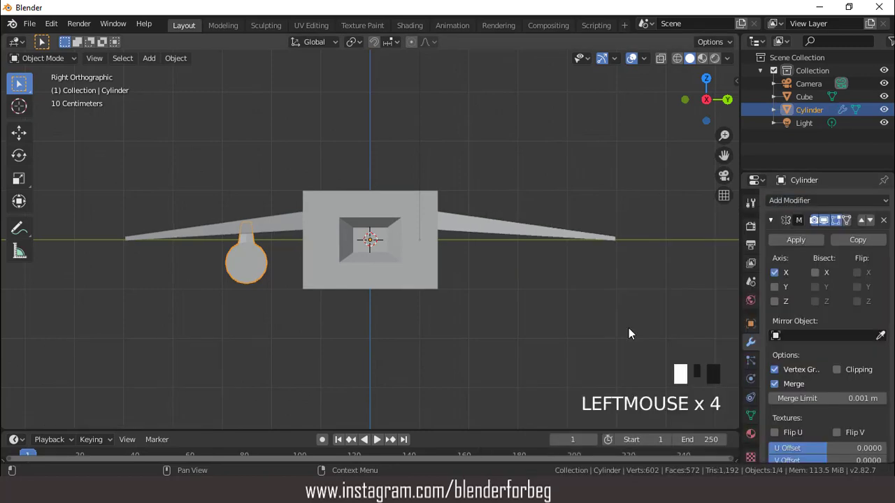
click(775, 273)
click(774, 286)
middle_drag(470, 216, 607, 227)
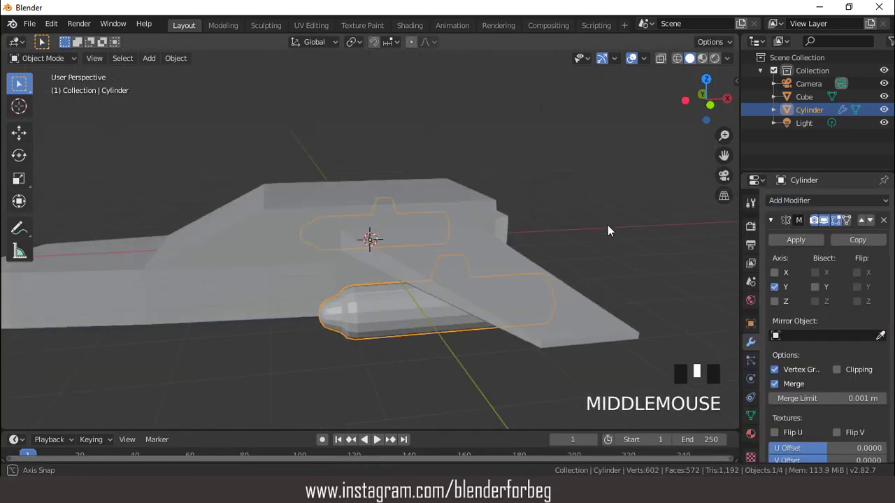
Step: Select the two flat top faces of the fuselage in Edit Mode and extrude them up about 0.144 m
scroll(403, 200, down, 3)
middle_drag(404, 200, 319, 222)
scroll(398, 201, up, 2)
click(354, 214)
key(Tab)
click(325, 210)
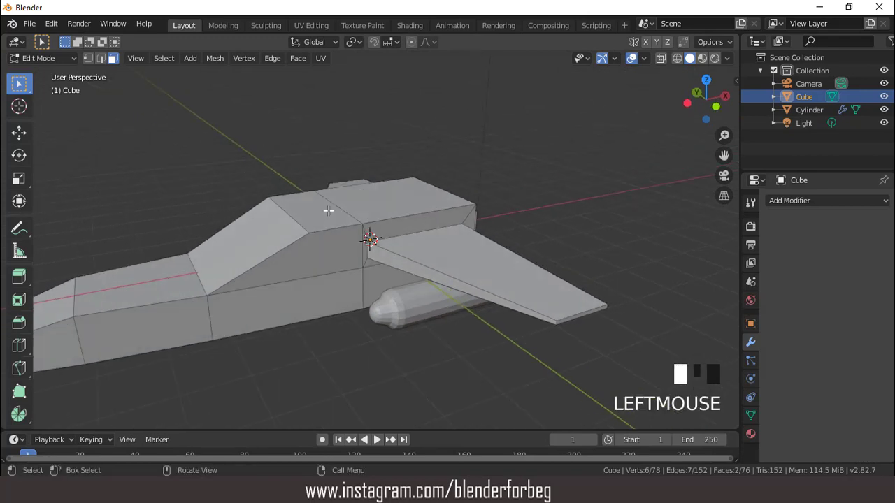
shift+click(364, 207)
key(KP_1)
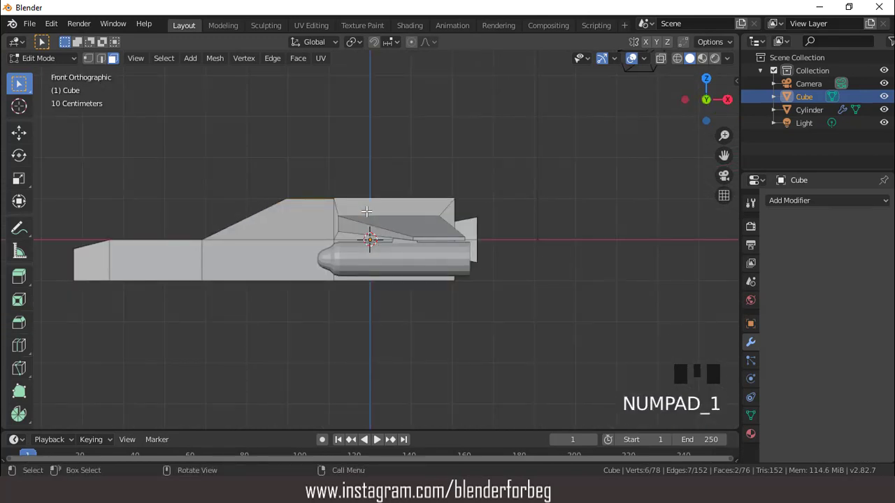
key(e)
click(368, 205)
Step: Scale the raised top faces to about 0.880 along X and 0.820 along Y, and shift them about 0.2 m toward the rear along X
key(KP_7)
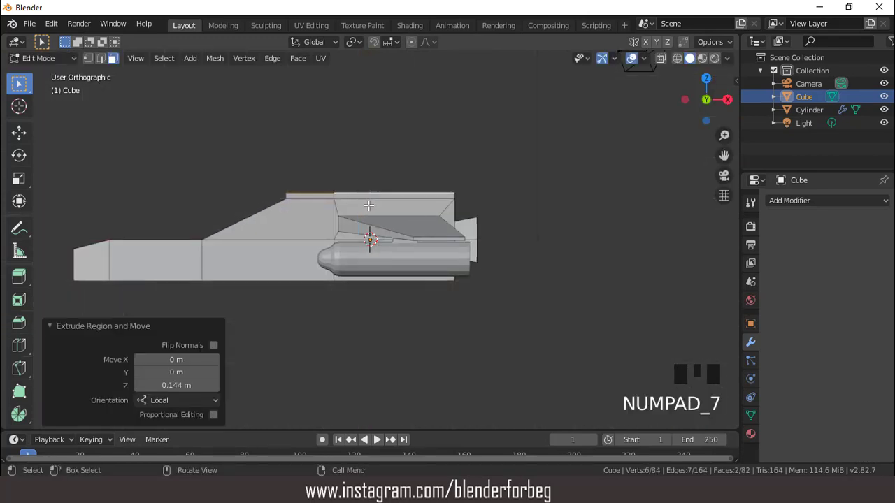
key(s)
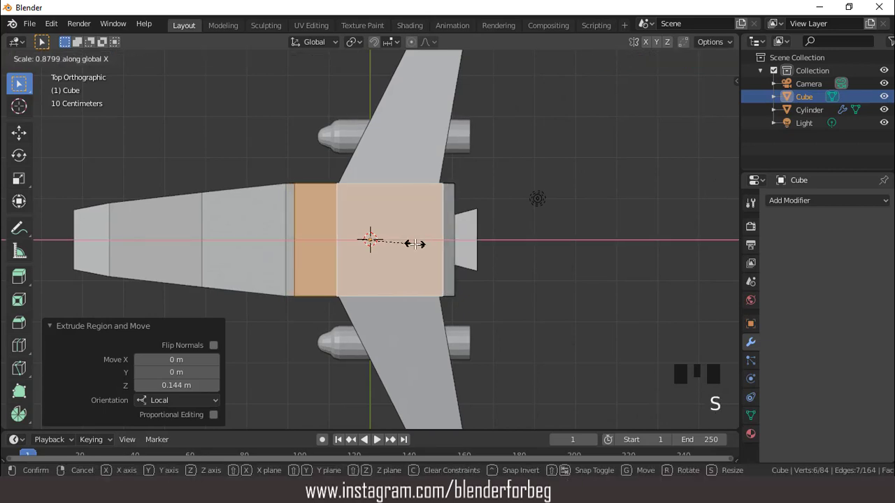
click(413, 246)
key(s)
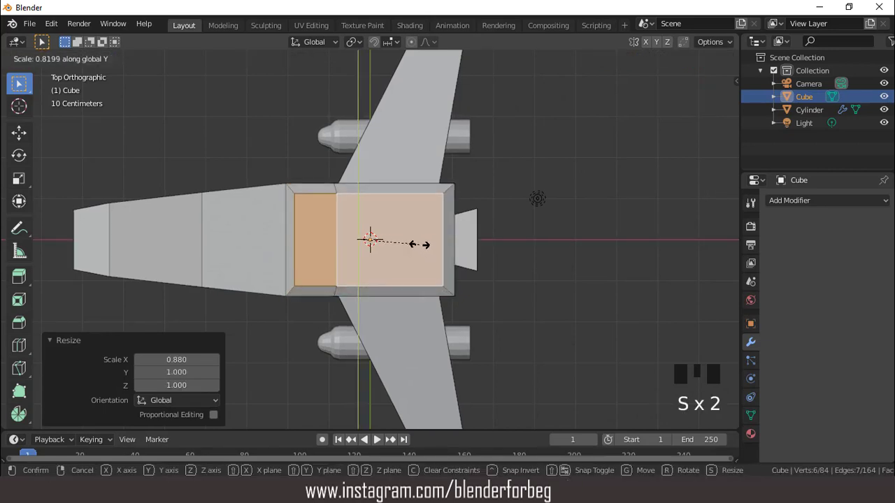
click(416, 247)
key(g)
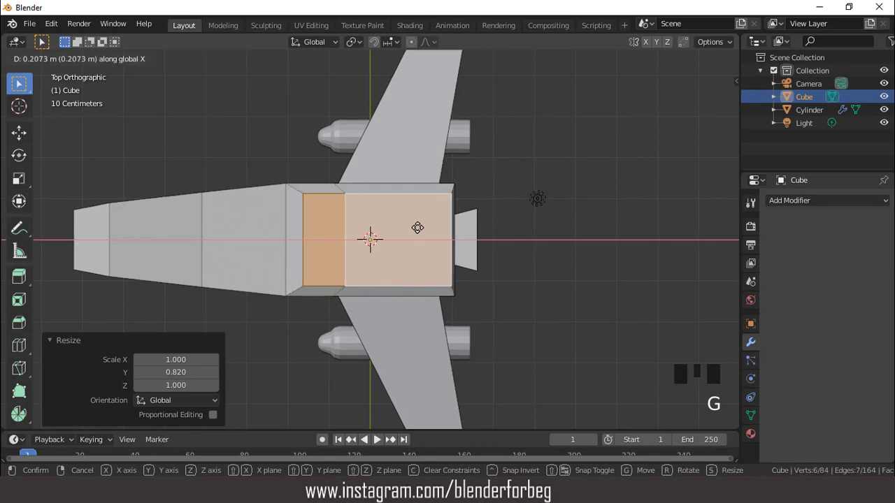
click(415, 231)
Step: Select the four underside faces of the fuselage from tail to nose and extrude them down about 0.271 m
middle_drag(416, 252, 377, 275)
click(378, 275)
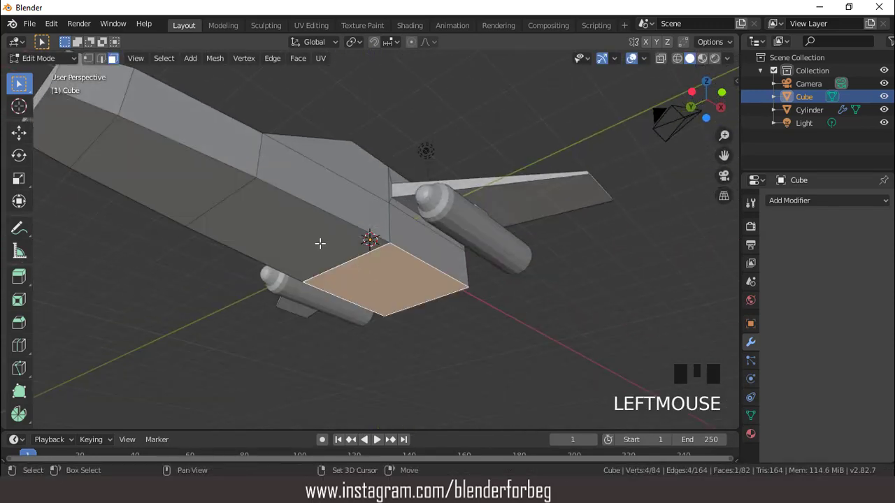
shift+click(275, 225)
shift+click(134, 149)
shift+click(97, 132)
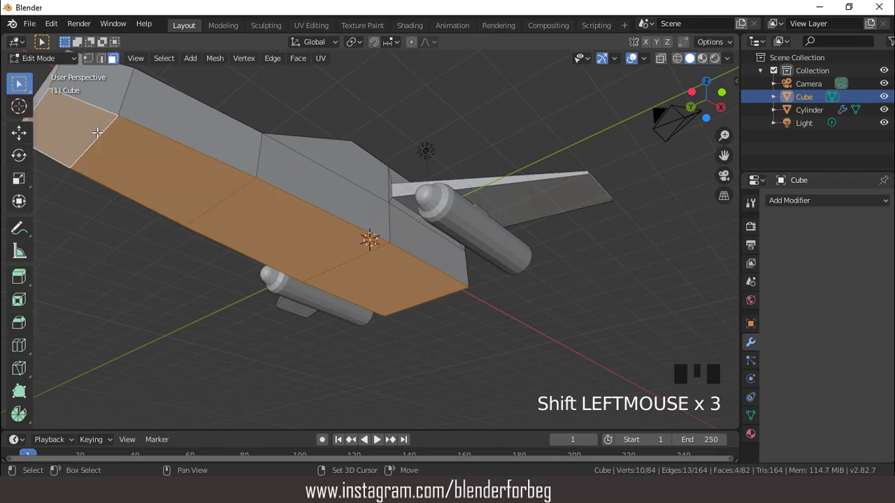
key(KP_1)
key(e)
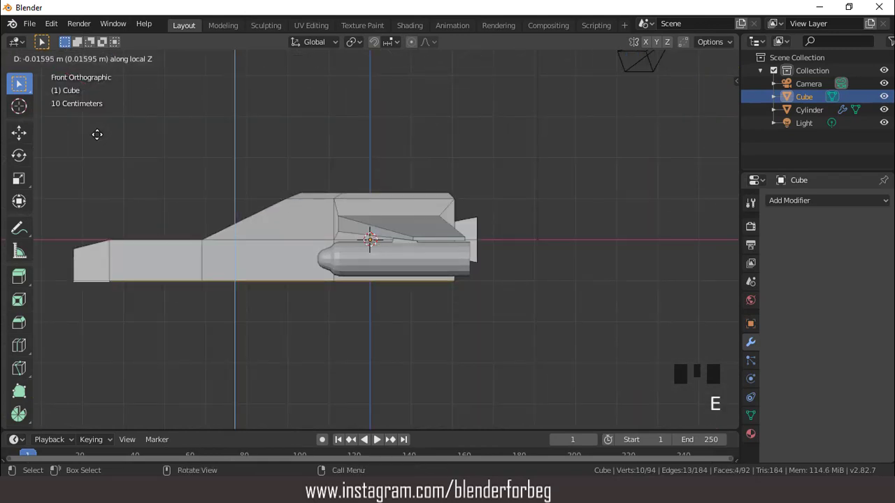
click(98, 140)
Step: Scale the extruded underside faces to about 0.892 and move them about 0.239 m along X toward the rear
middle_drag(112, 167, 292, 202)
key(s)
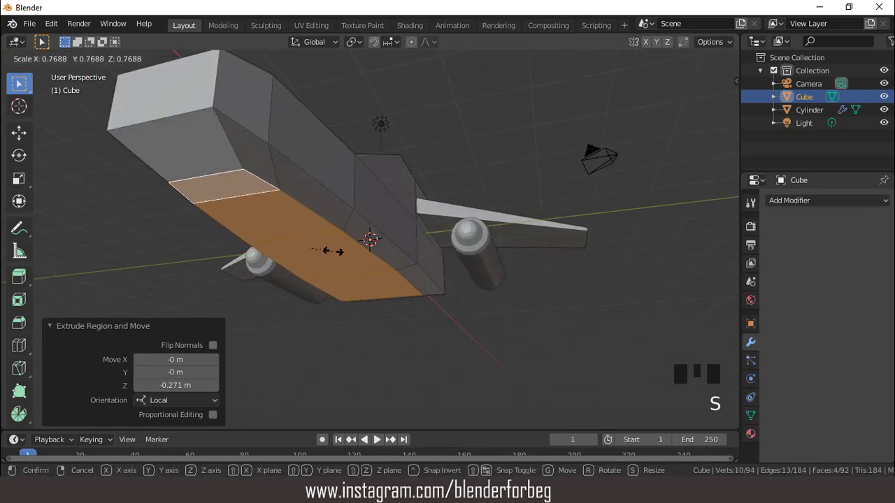
click(335, 250)
key(KP_1)
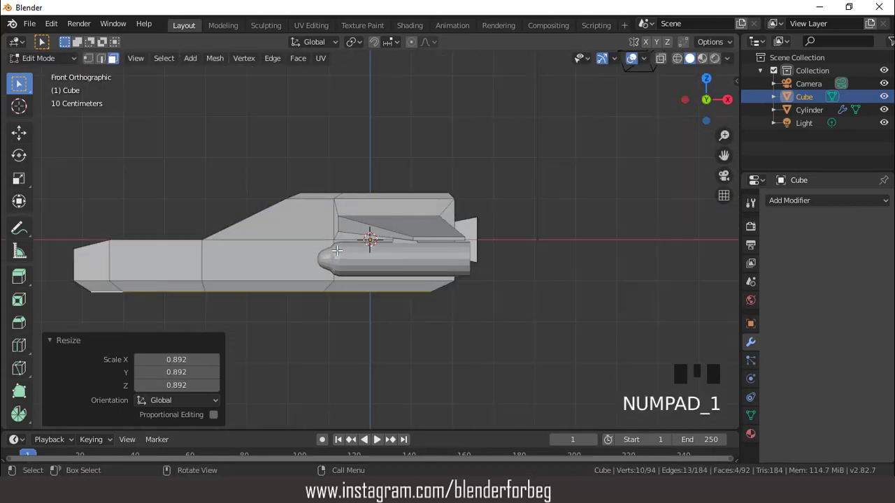
key(g)
key(x)
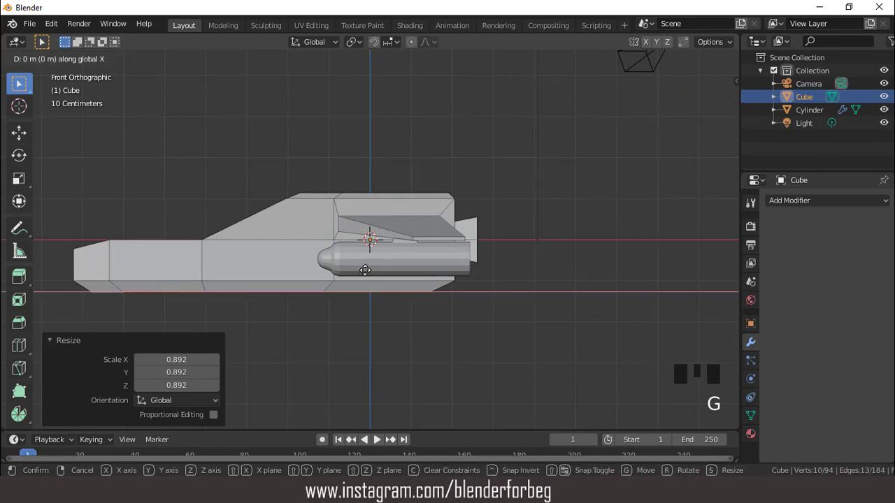
click(381, 269)
scroll(381, 271, down, 3)
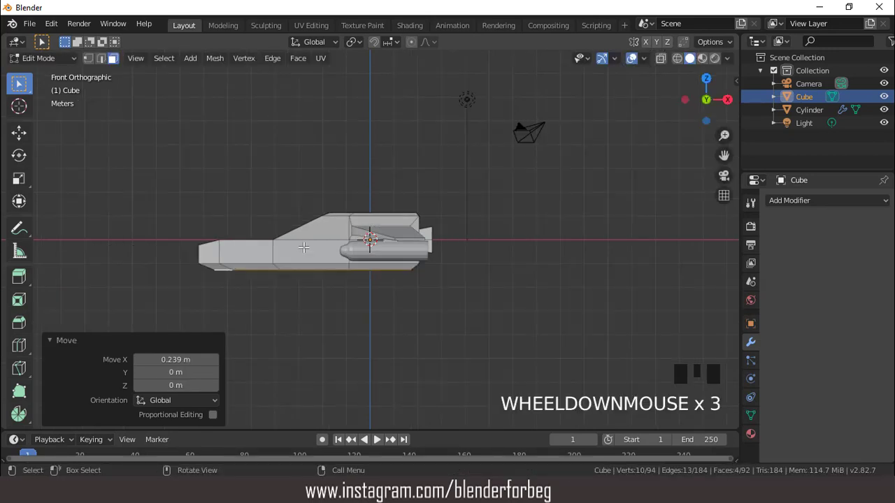
Step: Inset the sloped windshield face with a thin border, extrude the inset face, and return to Object Mode
middle_drag(381, 272, 399, 261)
scroll(389, 263, up, 2)
click(311, 235)
scroll(315, 235, up, 2)
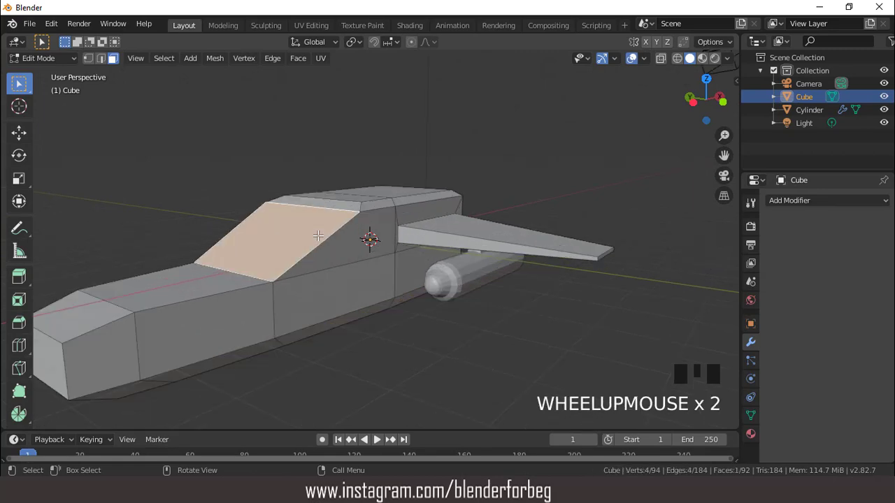
middle_drag(316, 235, 323, 253)
key(i)
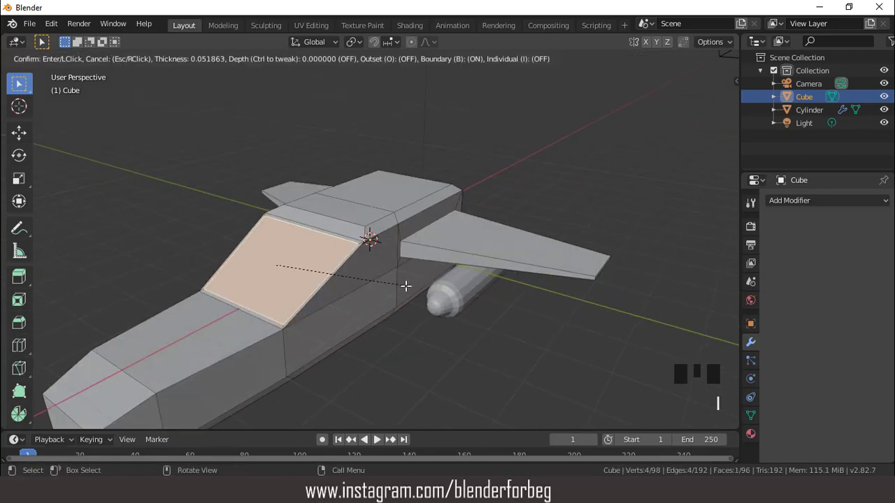
click(406, 286)
middle_drag(405, 286, 278, 260)
key(e)
click(342, 222)
key(Tab)
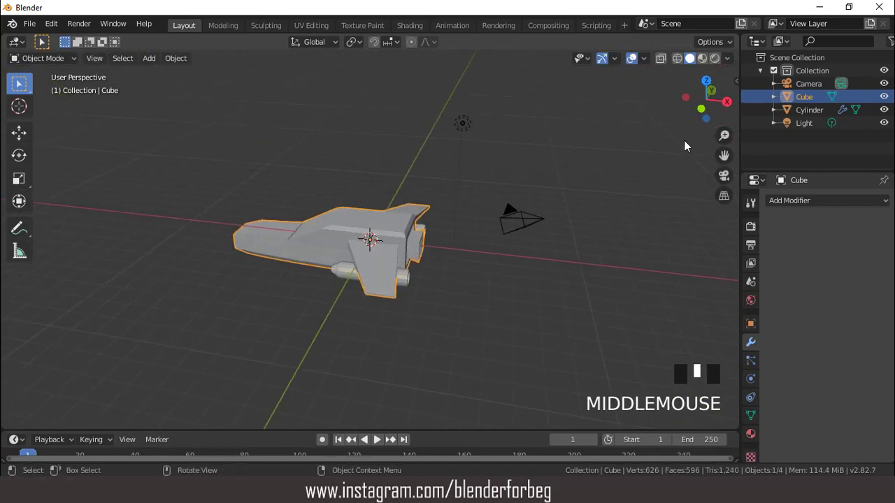
Step: Switch the viewport to Material Preview shading and create a first new material on the fuselage
click(702, 60)
scroll(387, 202, up, 2)
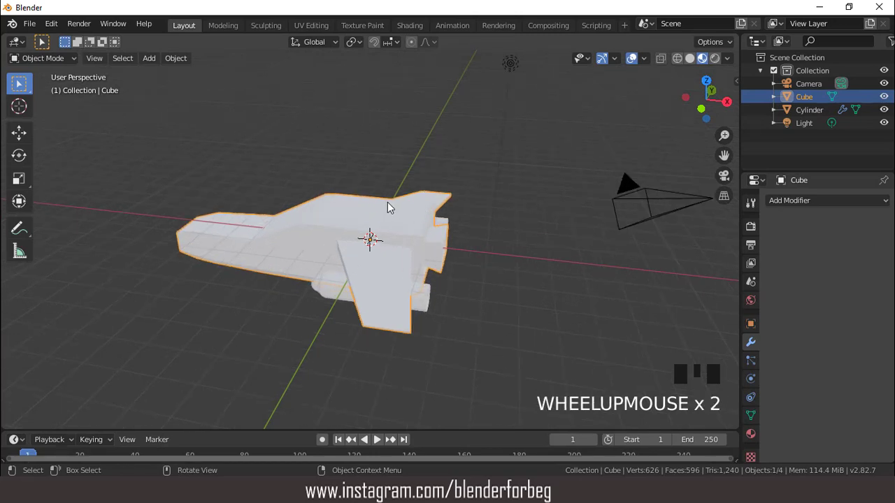
middle_drag(387, 202, 727, 295)
click(750, 433)
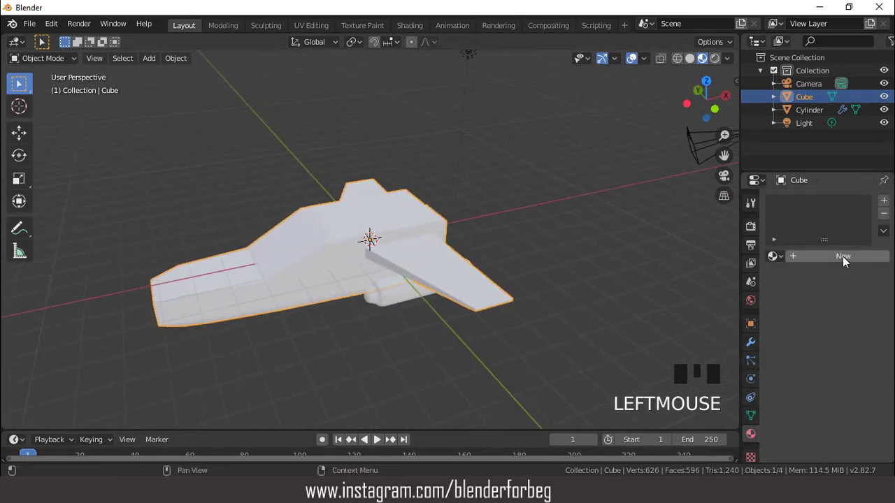
click(842, 256)
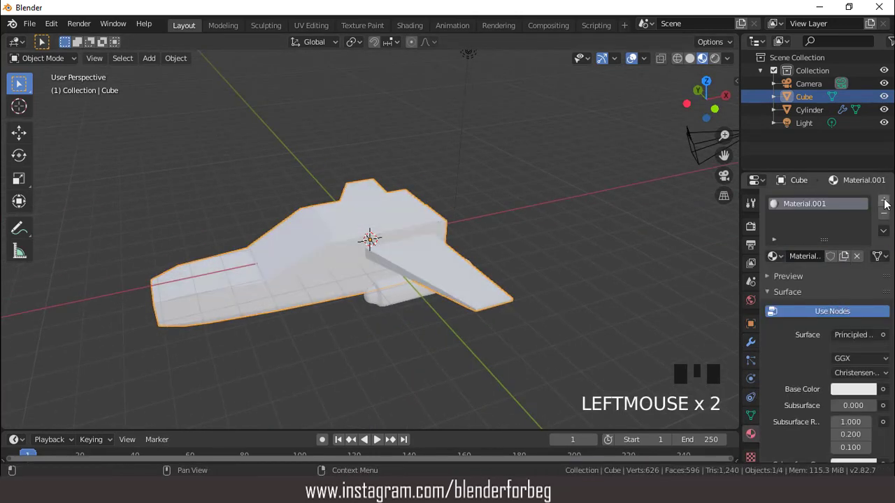
Step: Add a second material with a blue base color of H 0.561, S 0.892, V 0.620 and Metallic set to 1.000
click(883, 202)
click(832, 279)
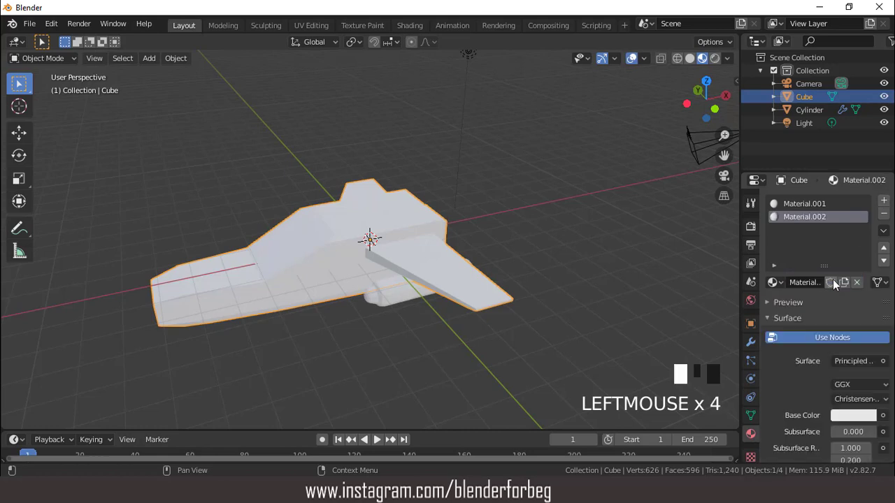
click(852, 415)
click(818, 239)
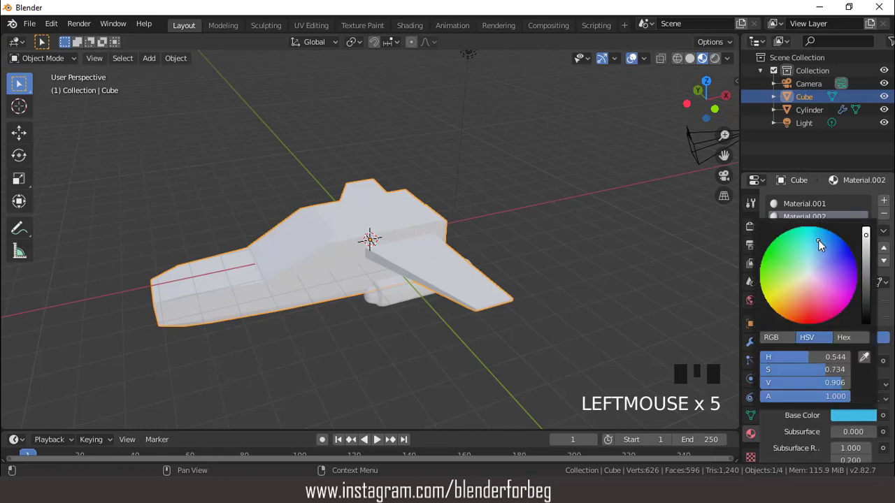
drag(820, 241, 824, 235)
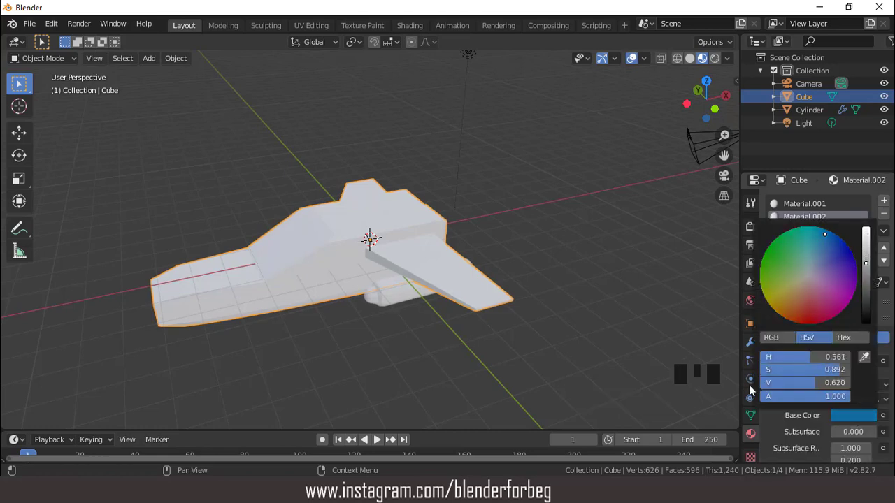
scroll(808, 419, down, 4)
drag(834, 404, 853, 404)
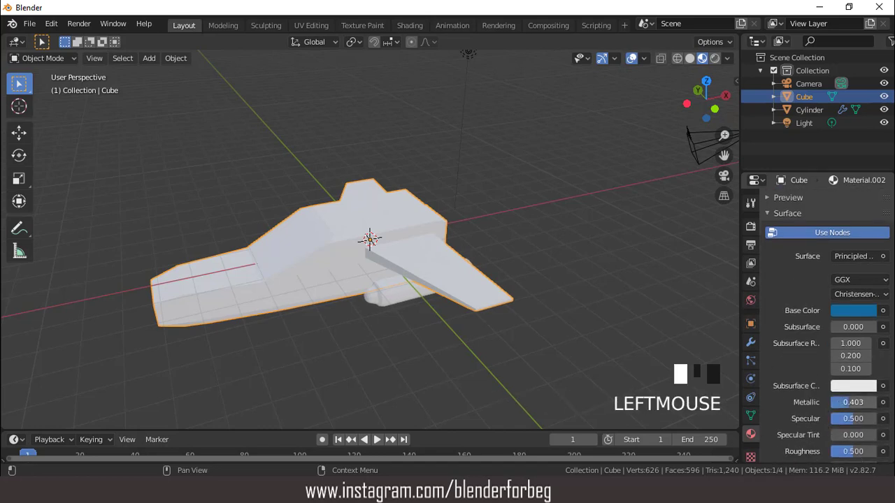
Step: Add a third material with a black base color and Roughness set to 0.000
scroll(872, 398, up, 2)
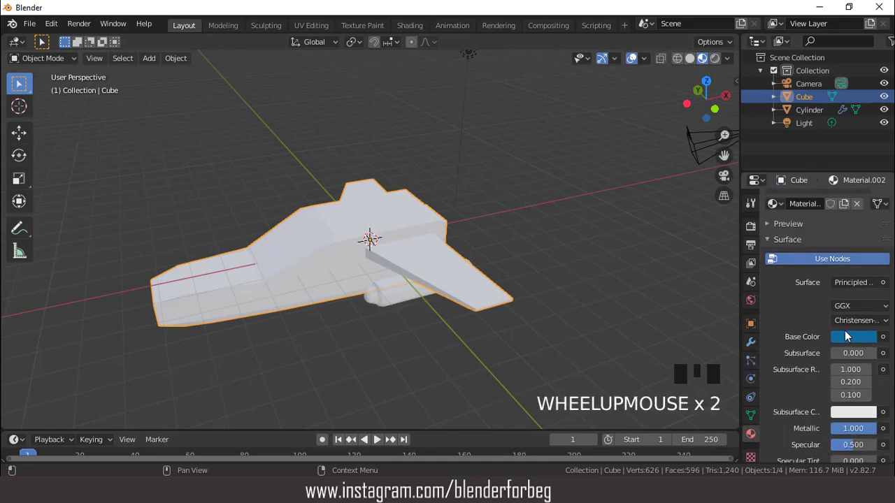
scroll(853, 189, up, 4)
click(884, 201)
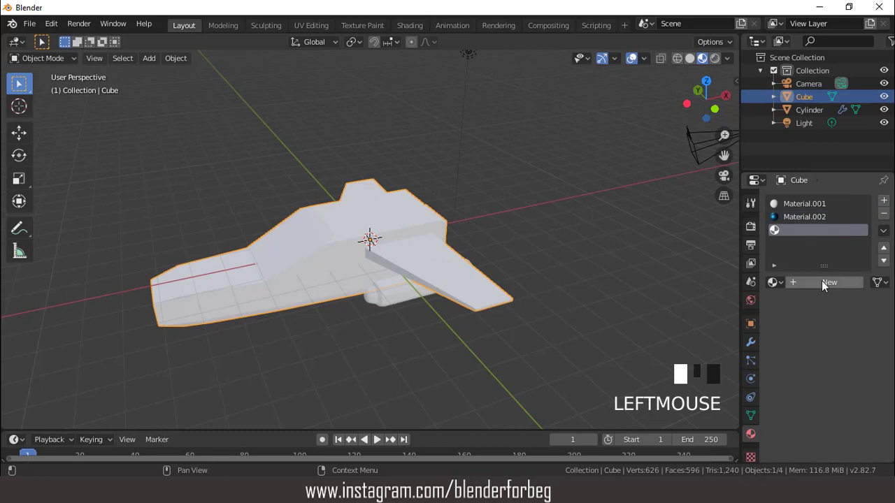
click(823, 282)
click(845, 413)
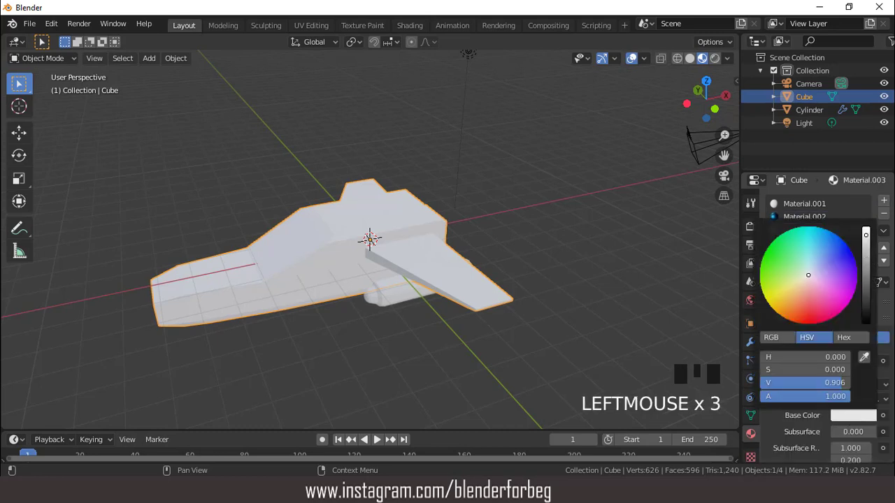
drag(866, 235, 866, 323)
scroll(806, 375, down, 4)
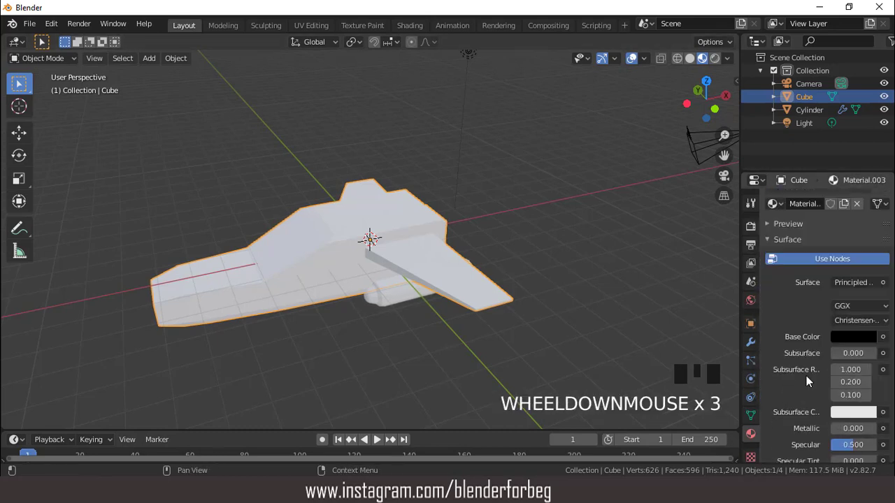
drag(851, 453, 832, 453)
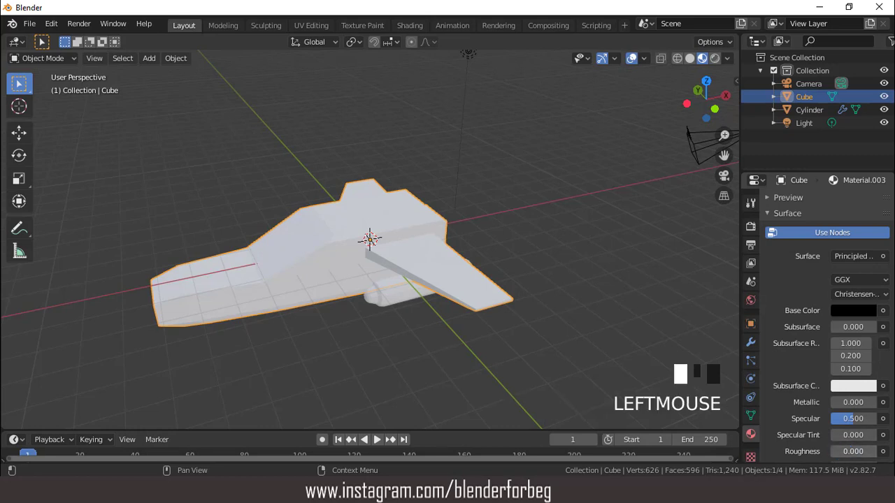
Step: Add a fourth material to the fuselage and darken its base color to a very dark gray
scroll(883, 276, up, 7)
click(884, 202)
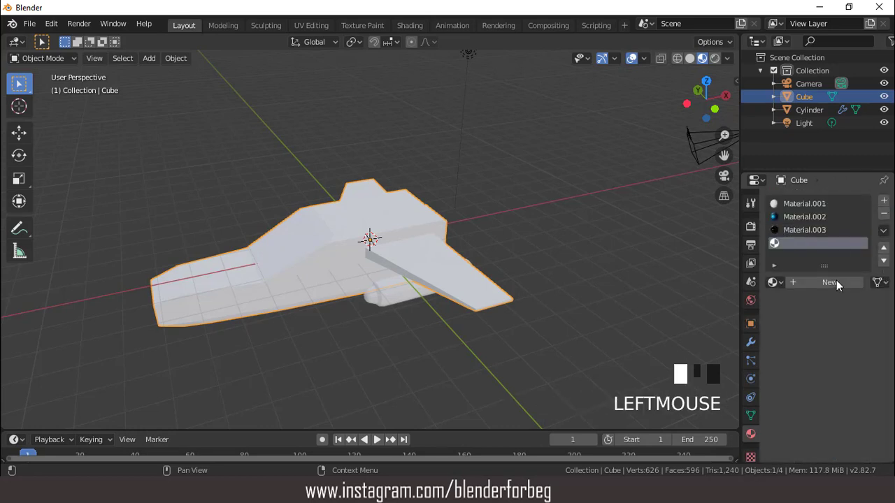
click(836, 282)
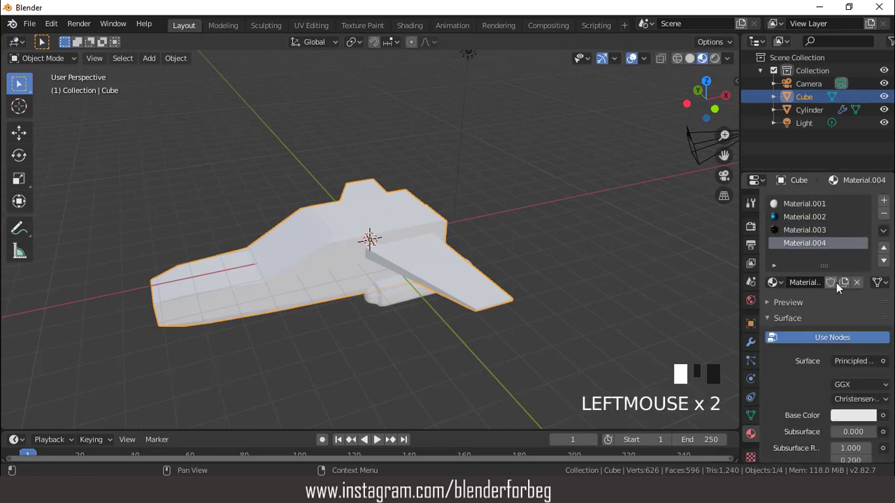
scroll(850, 371, down, 2)
click(853, 389)
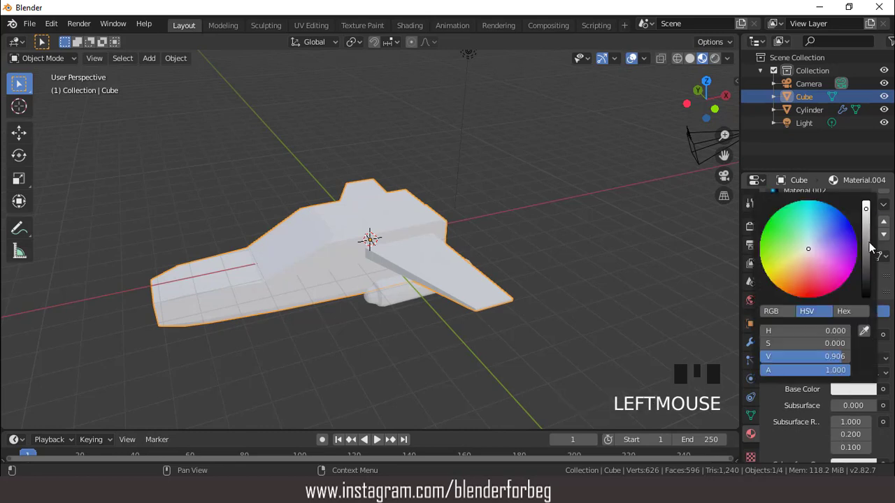
drag(871, 247, 871, 290)
Step: Add a fifth material with an Emission surface, white color and Strength 4.000
scroll(848, 220, up, 5)
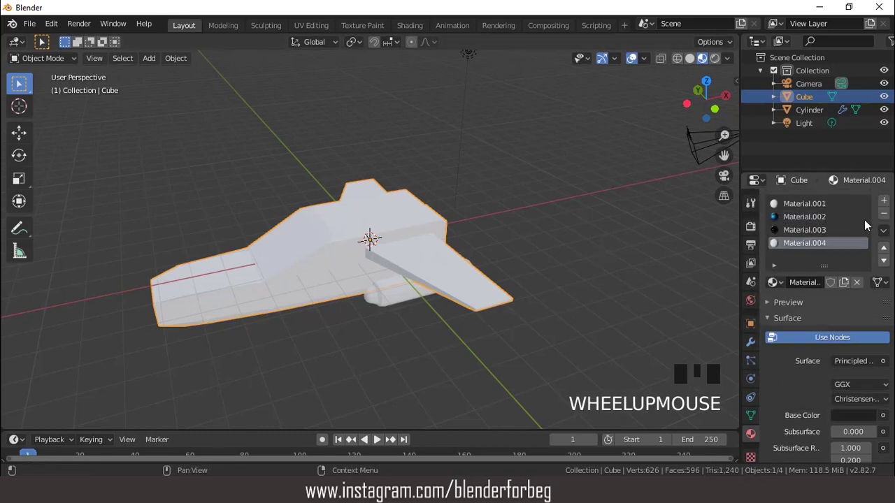
click(884, 202)
click(834, 281)
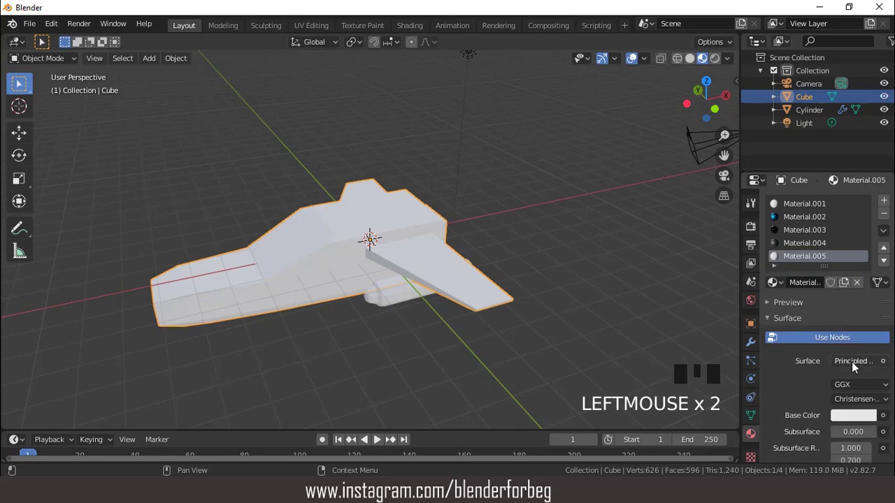
click(851, 362)
click(731, 101)
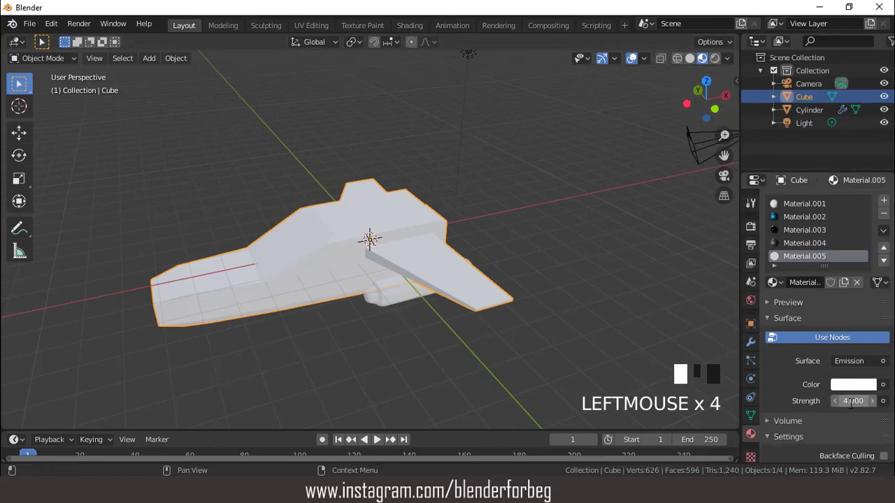
Step: Enter Edit Mode and assign the black Material.003 to the inset windshield face
scroll(367, 171, up, 2)
key(Tab)
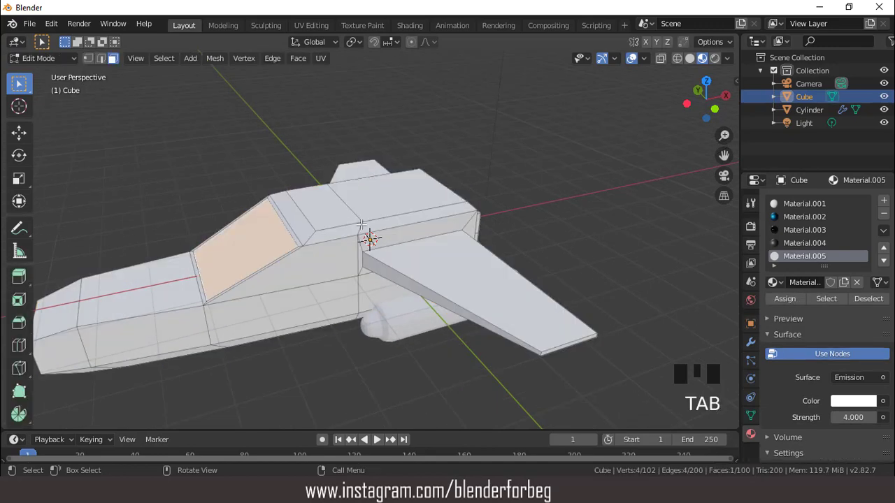
click(804, 230)
click(784, 299)
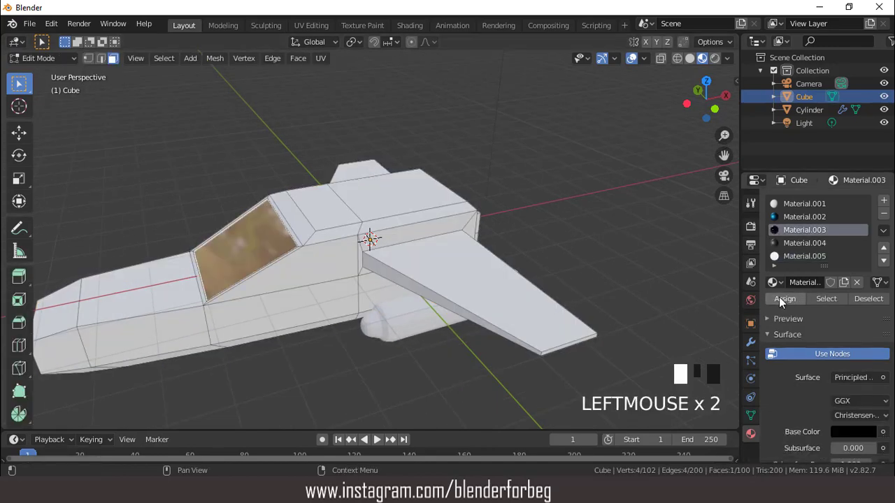
Step: Select the lower fuselage side faces behind the nose section and assign the blue Material.002 to them
scroll(419, 223, up, 2)
middle_drag(420, 224, 332, 267)
double_click(280, 273)
shift+click(283, 283)
shift+click(227, 299)
middle_drag(227, 299, 392, 294)
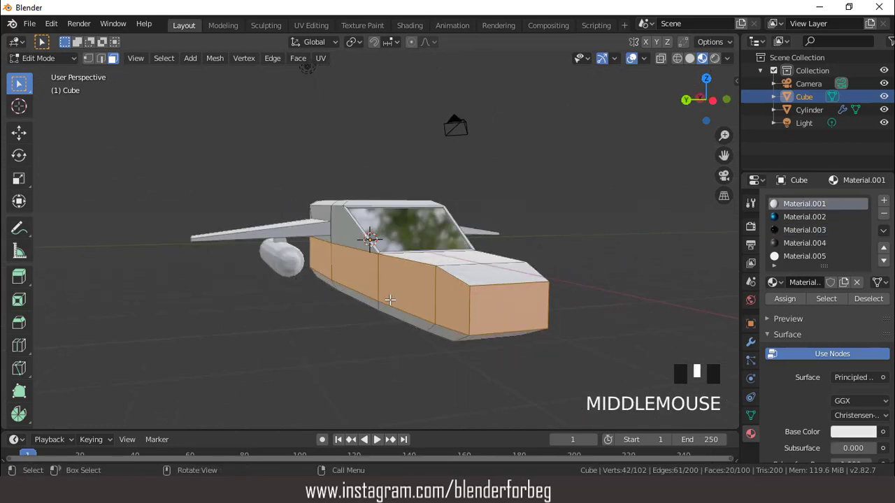
shift+click(407, 294)
shift+click(453, 302)
middle_drag(510, 300, 671, 273)
click(782, 218)
click(786, 300)
Step: Add the fuselage roof faces and their beveled edge faces to the selection and assign the blue Material.002
middle_drag(544, 235, 486, 271)
shift+click(371, 214)
shift+click(351, 228)
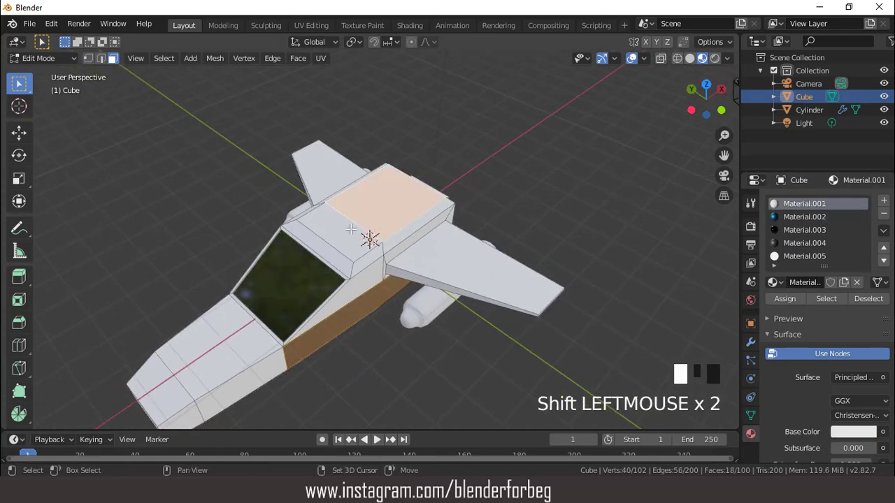
middle_drag(392, 231, 509, 202)
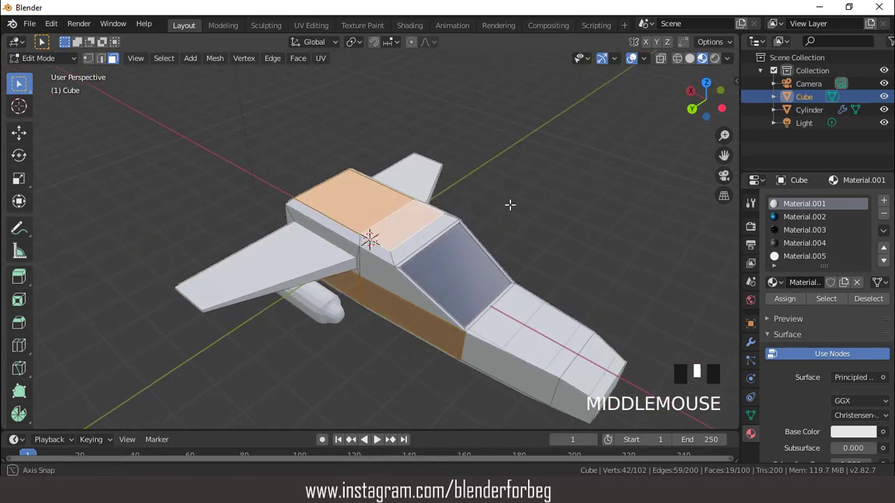
scroll(408, 253, up, 2)
shift+click(387, 258)
middle_drag(387, 259, 327, 249)
middle_drag(418, 244, 462, 231)
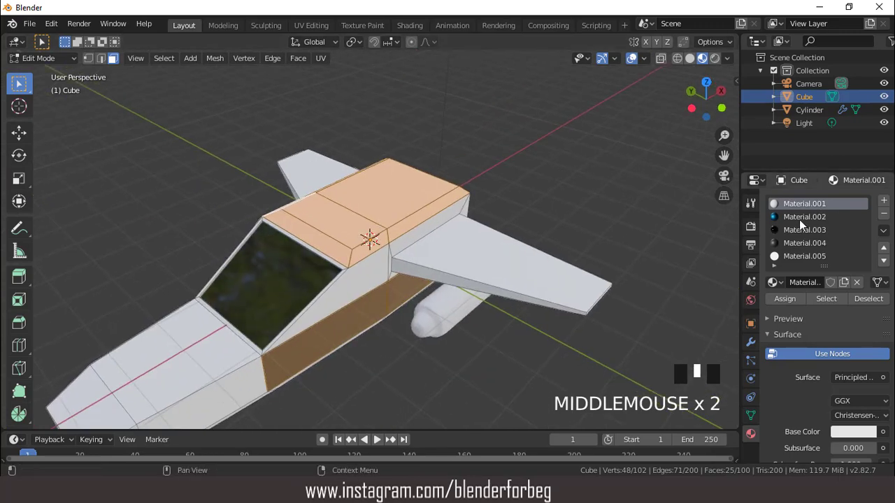
click(804, 216)
click(785, 299)
Step: Cut two crosswise edge loops into each wing to divide it into three sections, and return to face selection
middle_drag(529, 209, 496, 193)
scroll(472, 252, up, 1)
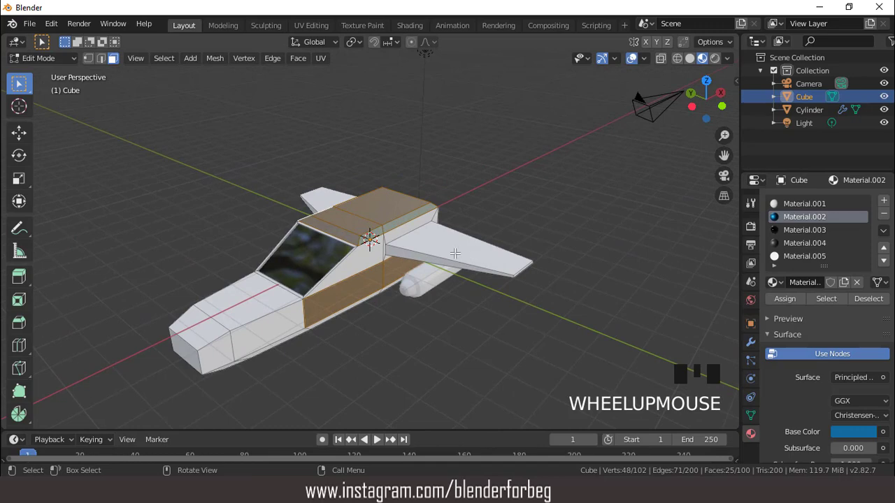
scroll(455, 253, up, 2)
key(ctrl+r)
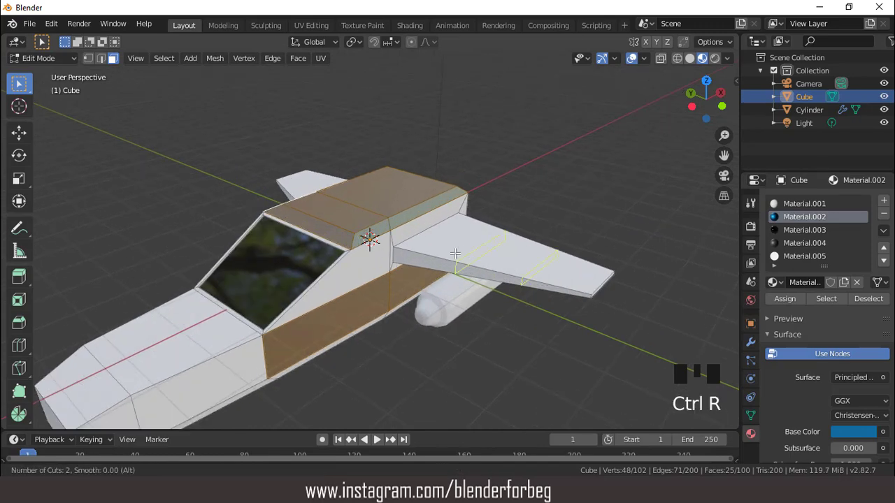
click(455, 254)
click(455, 254)
middle_drag(455, 253, 271, 223)
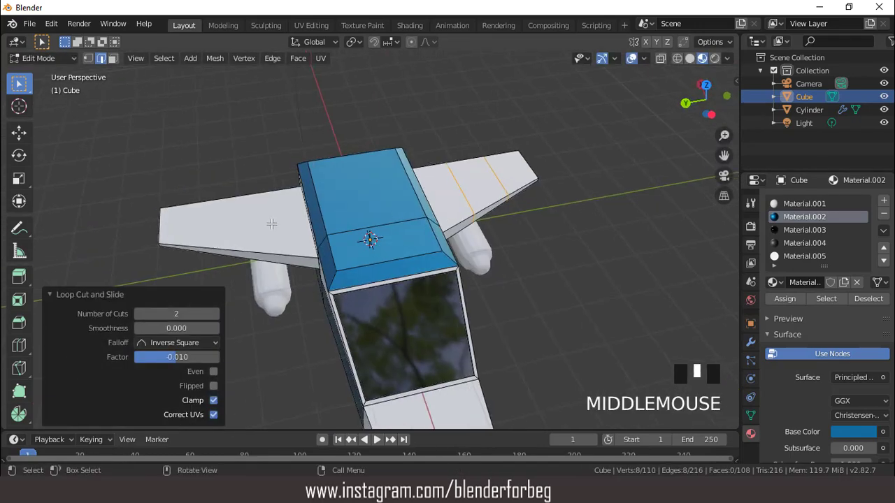
key(ctrl+r)
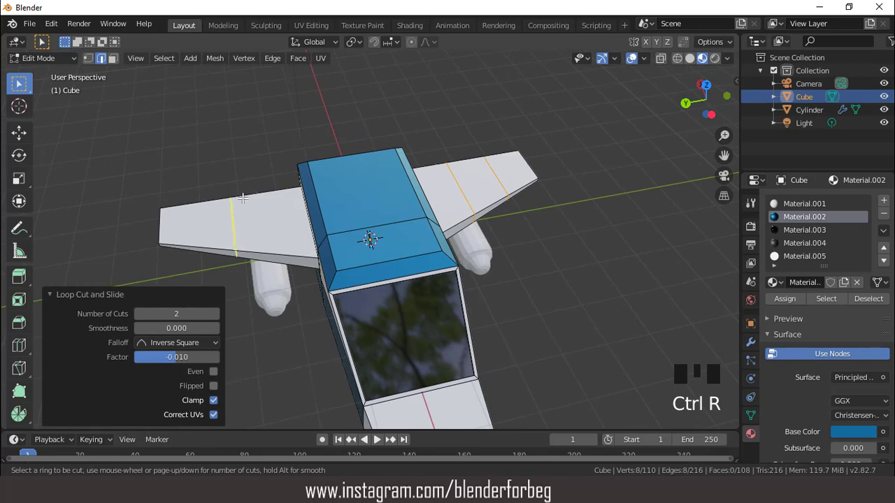
click(243, 199)
click(243, 199)
key(3)
Step: Select the middle section of both wings and assign the blue Material.002
middle_drag(243, 197, 247, 188)
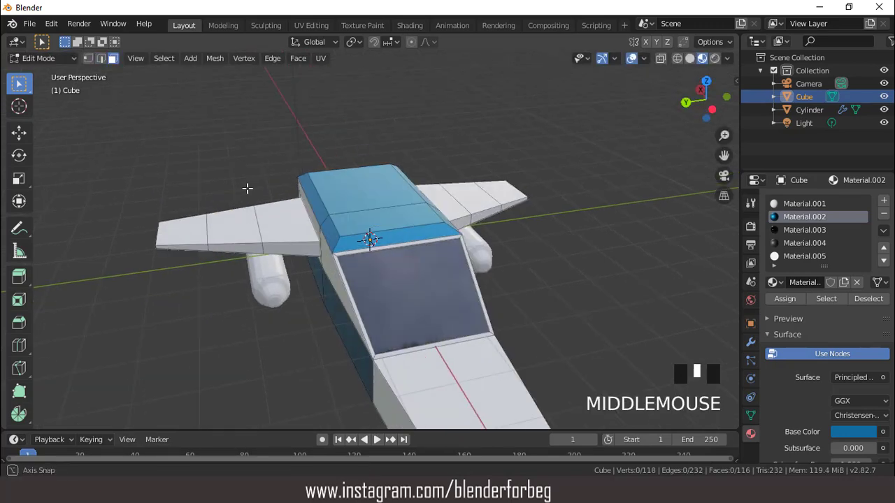
double_click(227, 242)
shift+double_click(486, 209)
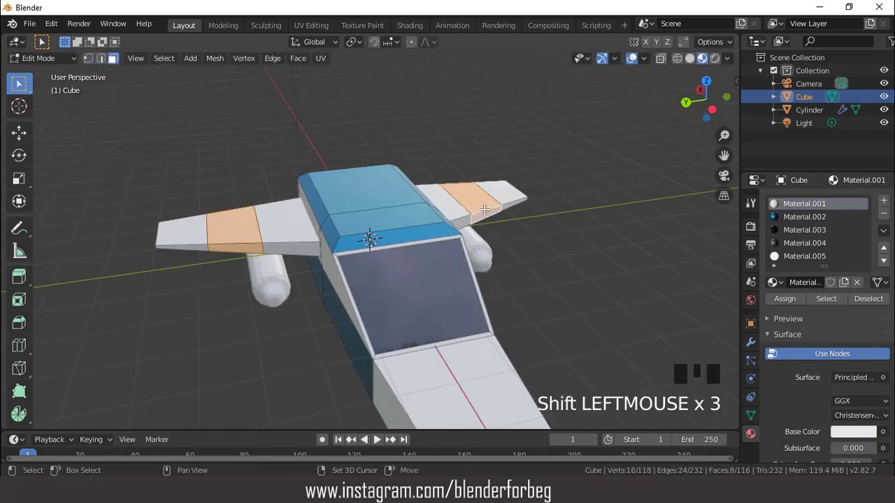
click(803, 217)
click(784, 299)
scroll(525, 204, down, 3)
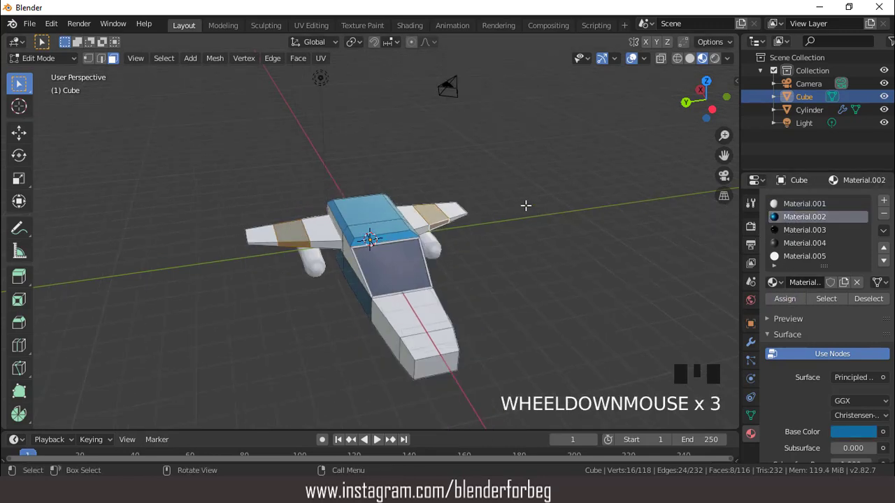
Step: Select the front nose face with its surrounding faces and assign the dark gray Material.004
middle_drag(525, 203, 382, 229)
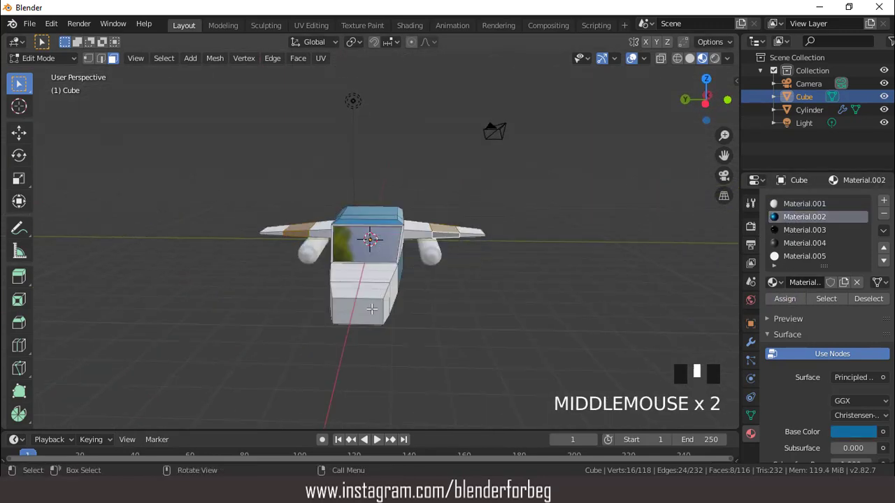
click(368, 276)
key(ctrl+KP_Add)
middle_drag(369, 277, 252, 273)
click(797, 242)
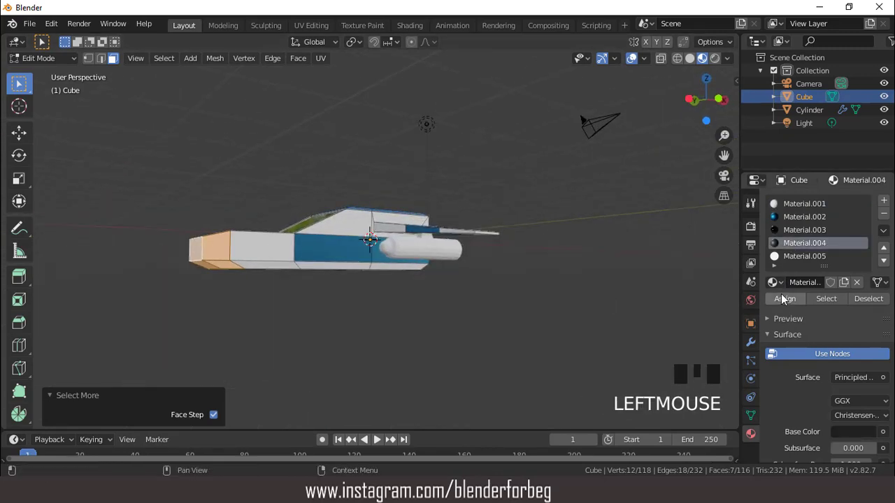
Step: Select the bottom faces and lower edge strips of the fuselage and assign the dark gray Material.004
scroll(440, 290, up, 2)
middle_drag(440, 289, 283, 229)
double_click(288, 261)
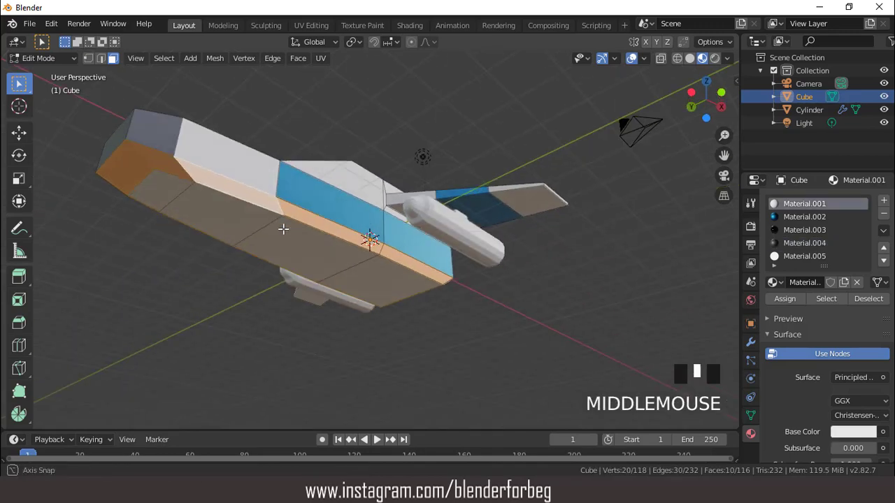
click(804, 243)
click(784, 298)
middle_drag(553, 255, 518, 290)
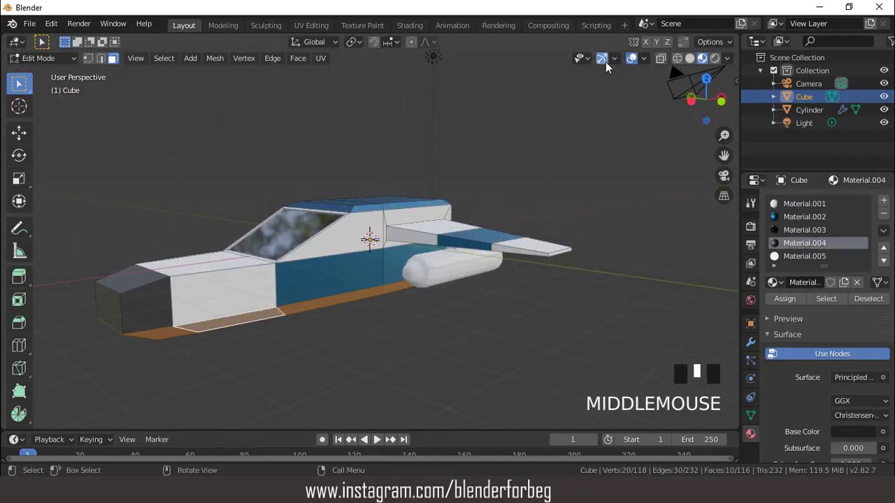
Step: Hide the viewport overlays to examine the colored aircraft, and show them again
click(632, 59)
scroll(541, 148, up, 3)
middle_drag(541, 147, 497, 178)
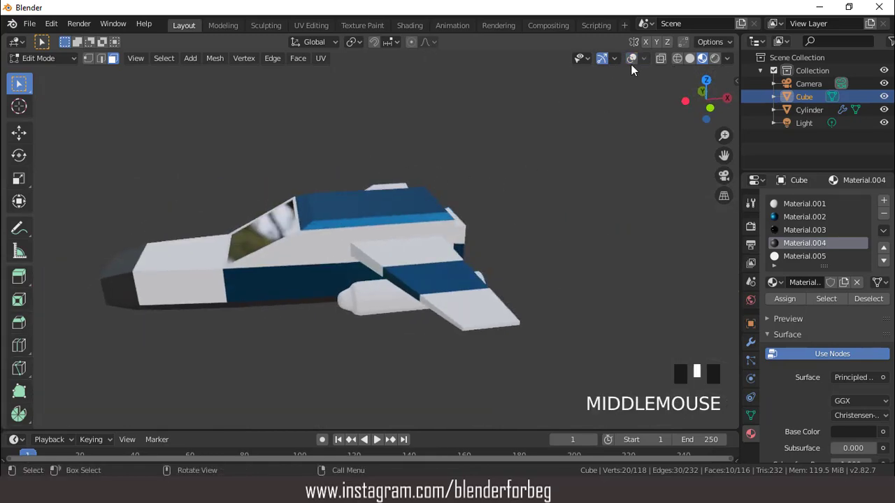
click(632, 58)
Step: Select all faces of the rear exhaust opening out to the fuselage's rear edge and assign the white Material.001
scroll(529, 145, up, 3)
middle_drag(403, 159, 374, 221)
scroll(405, 140, up, 3)
click(374, 235)
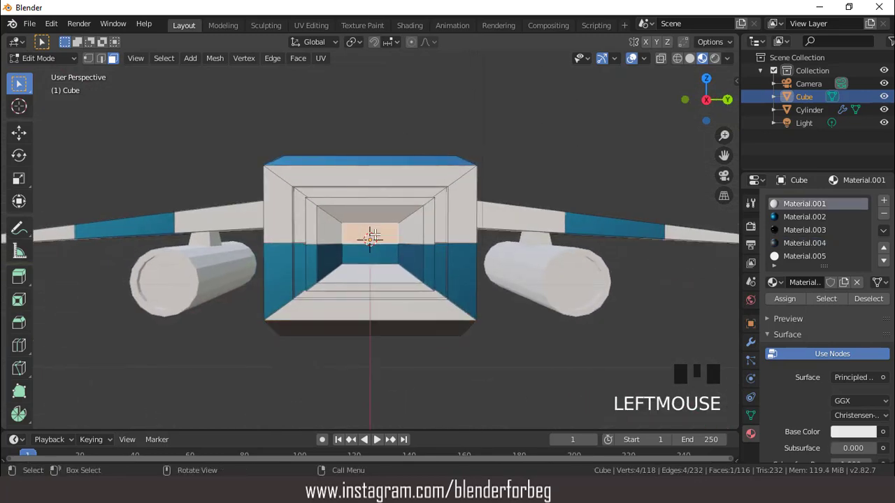
shift+click(382, 251)
key(ctrl+KP_Add)
key(ctrl+KP_Add)
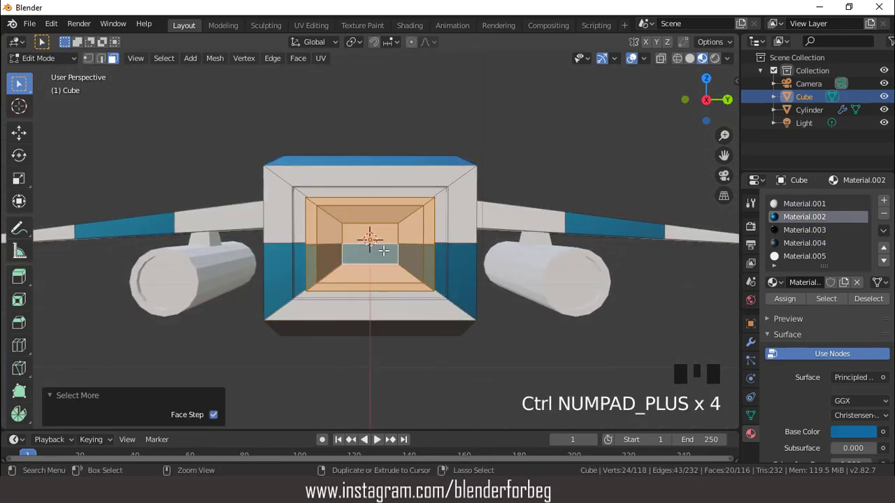
key(ctrl+KP_Add)
key(ctrl+KP_Add)
key(ctrl+KP_Add)
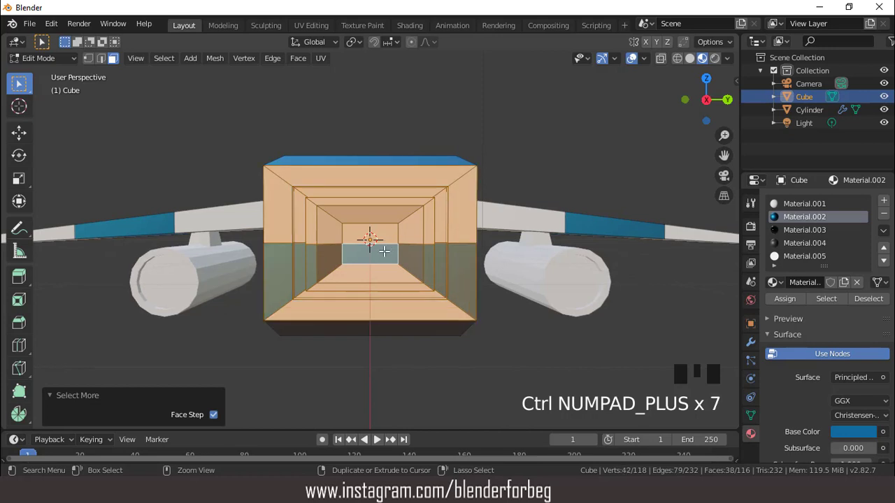
scroll(419, 214, down, 4)
middle_drag(420, 214, 434, 223)
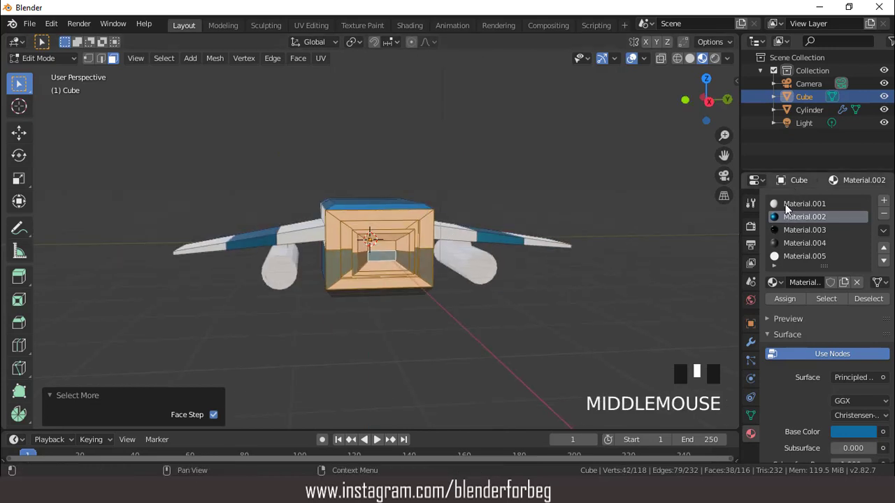
click(797, 204)
click(784, 299)
Step: Select the two innermost faces of the rear exhaust and assign the emissive Material.005
scroll(435, 238, up, 2)
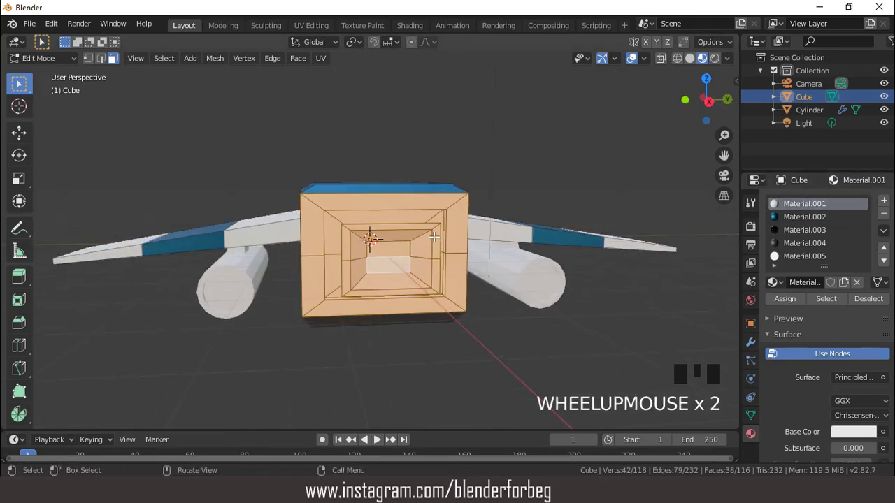
click(378, 252)
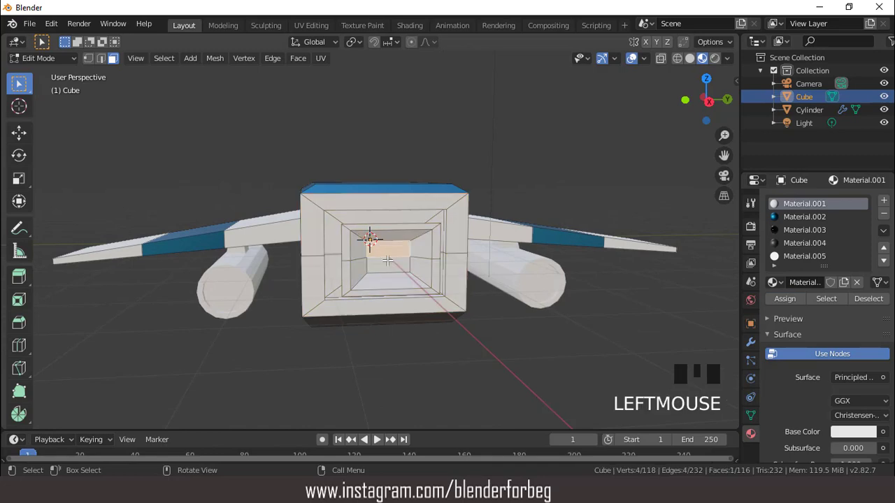
shift+click(389, 263)
middle_drag(389, 264, 680, 273)
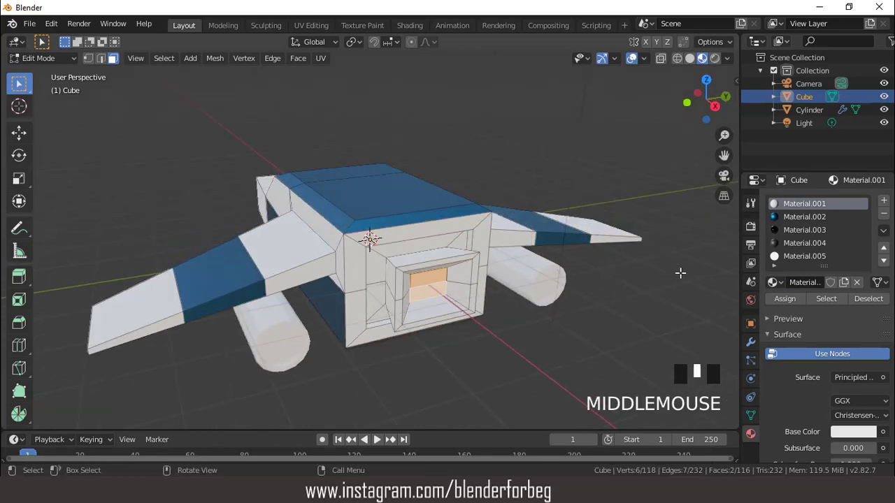
click(783, 256)
Step: Add a centered loop cut around the recessed frame surrounding the rear exhaust
scroll(390, 266, up, 2)
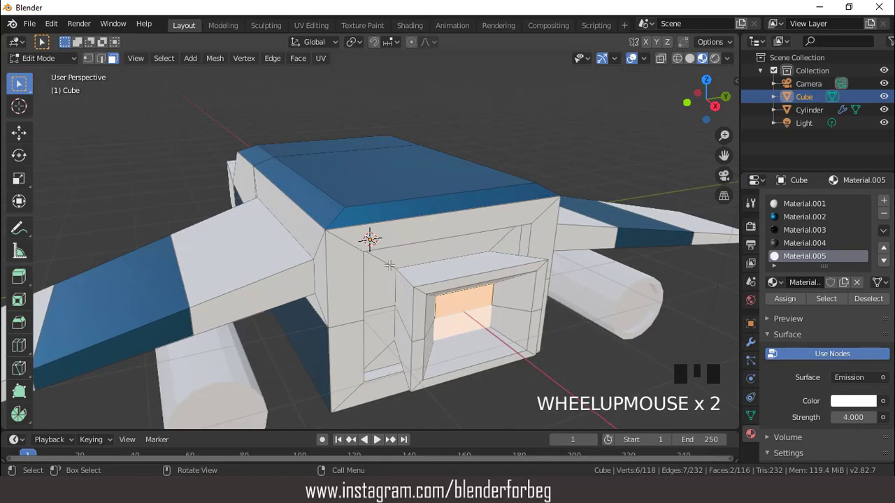
key(ctrl+r)
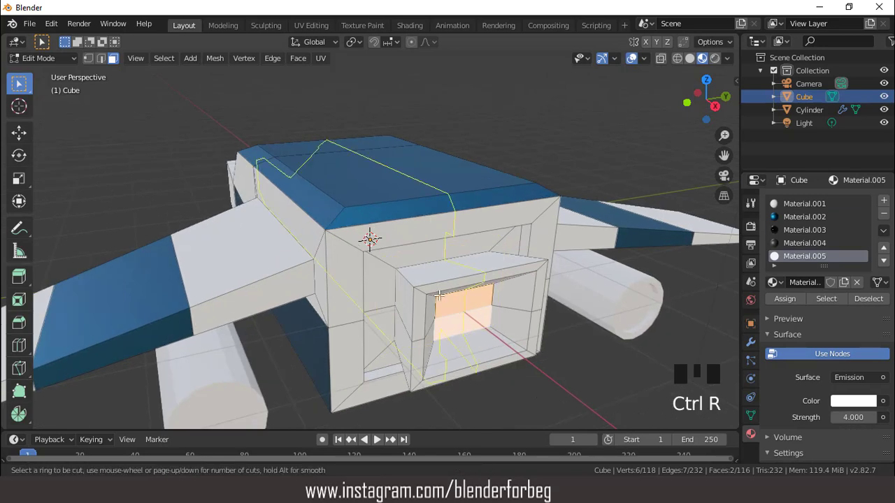
click(386, 264)
right_click(387, 264)
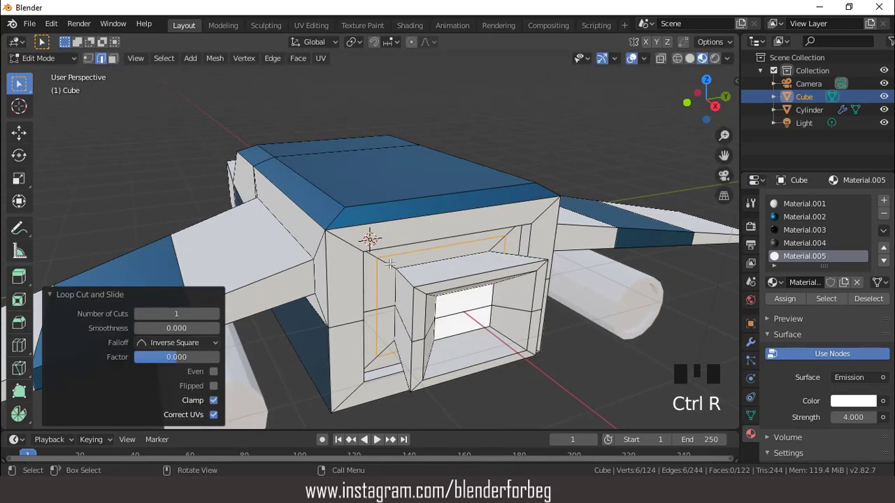
Step: Select the inner face ring of the recessed frame around the rear exhaust, assign the dark gray Material.004, and return to Object Mode
key(3)
triple_click(388, 265)
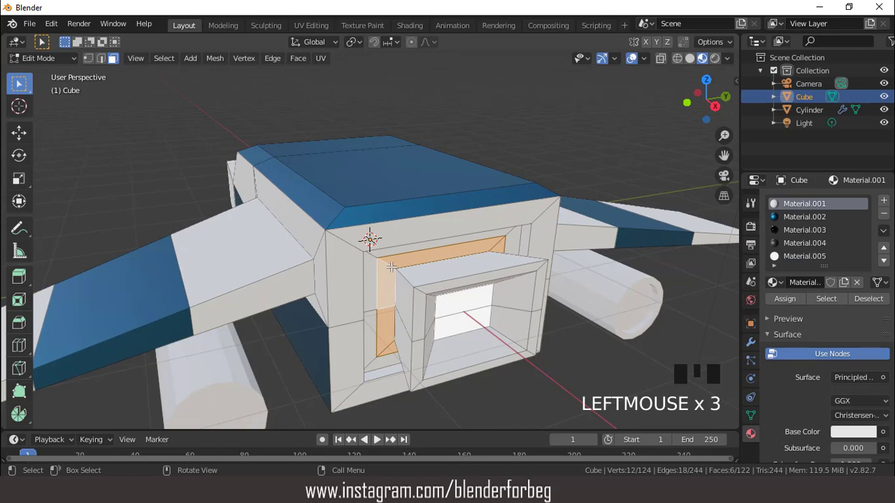
click(804, 243)
click(785, 298)
middle_drag(553, 280, 502, 271)
scroll(501, 271, up, 2)
key(Tab)
scroll(438, 247, down, 3)
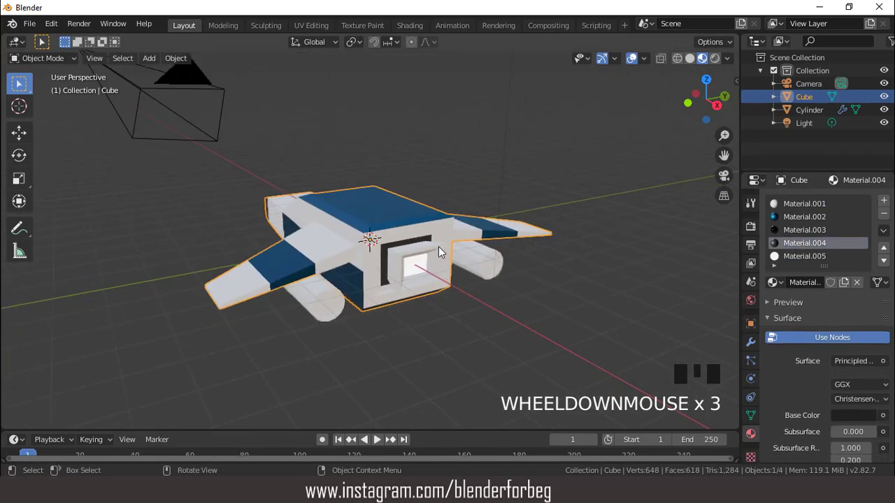
Step: Select the engine pod and give its first material slot the existing white material named Material
middle_drag(438, 247, 457, 295)
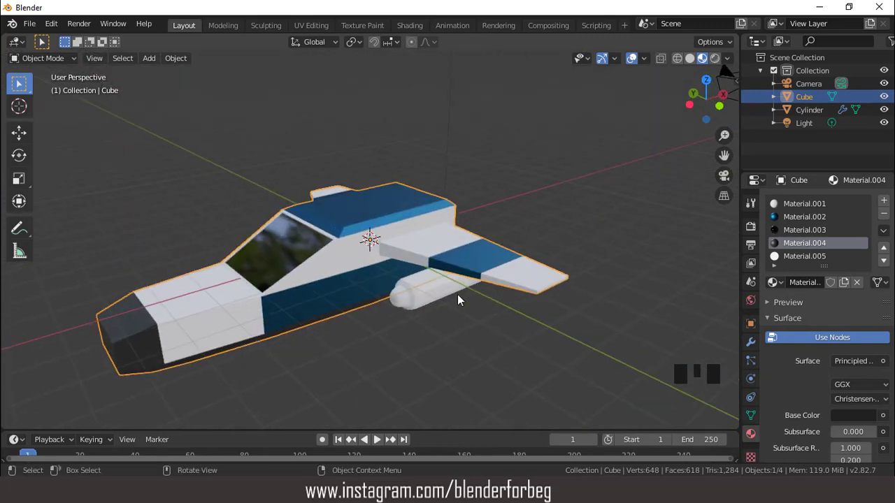
click(429, 287)
scroll(429, 288, up, 2)
key(KP_1)
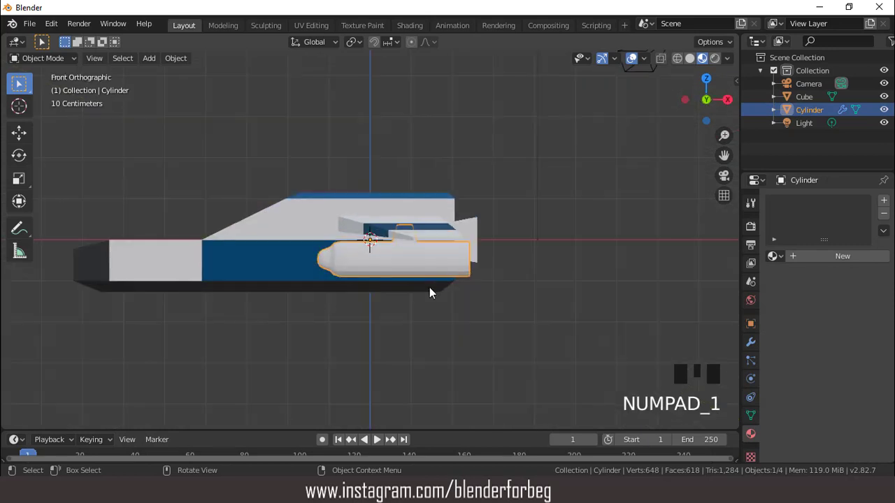
click(836, 256)
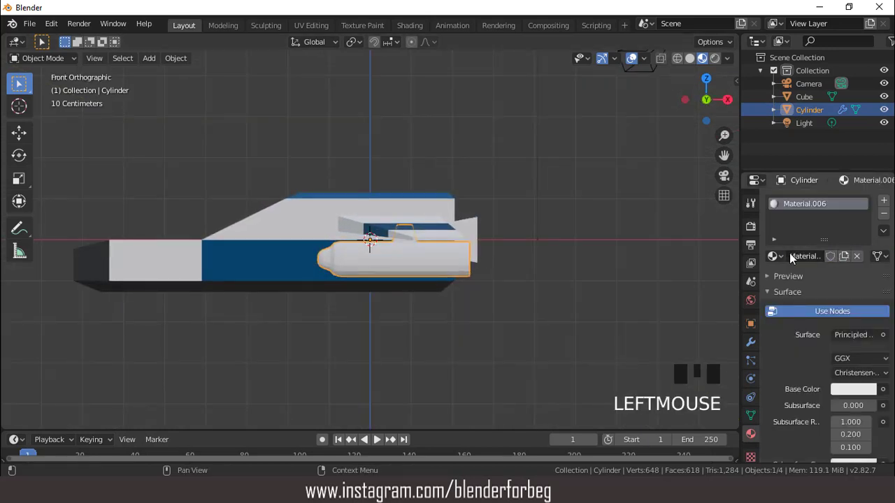
click(775, 256)
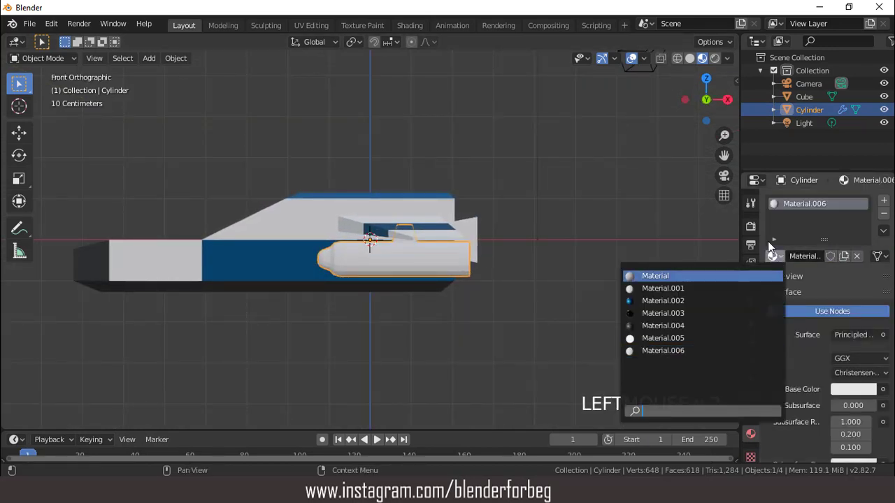
click(655, 275)
Step: Add a second material slot to the engine pod and fill it with a single-user copy of the blue Material.002
click(884, 201)
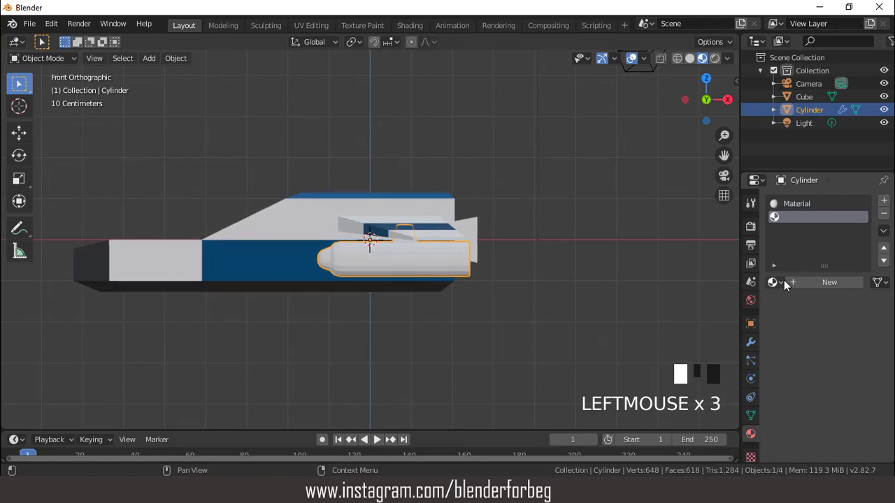
click(814, 281)
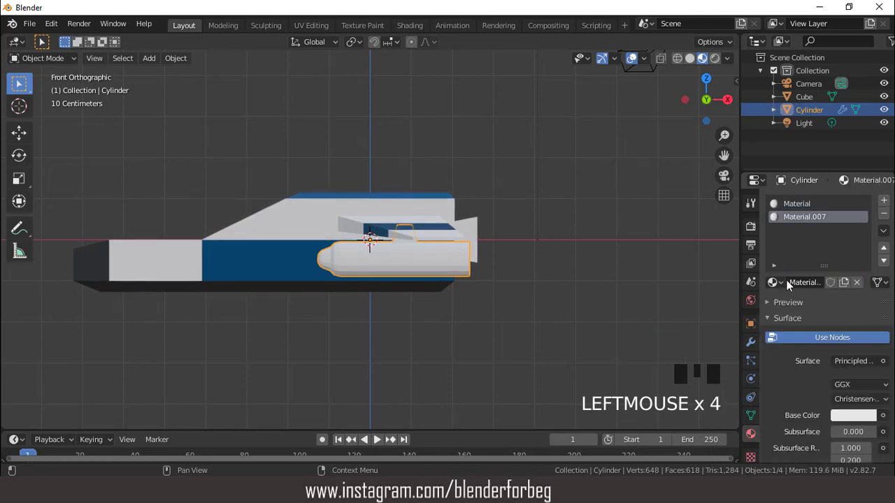
click(774, 282)
click(662, 326)
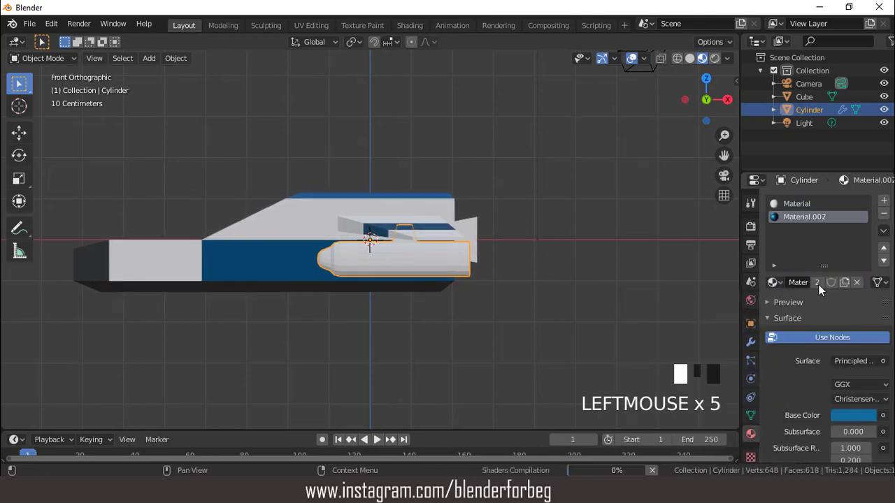
Step: Add a third material slot to the engine pod and fill it with a single-user copy of the emissive Material.005
click(883, 201)
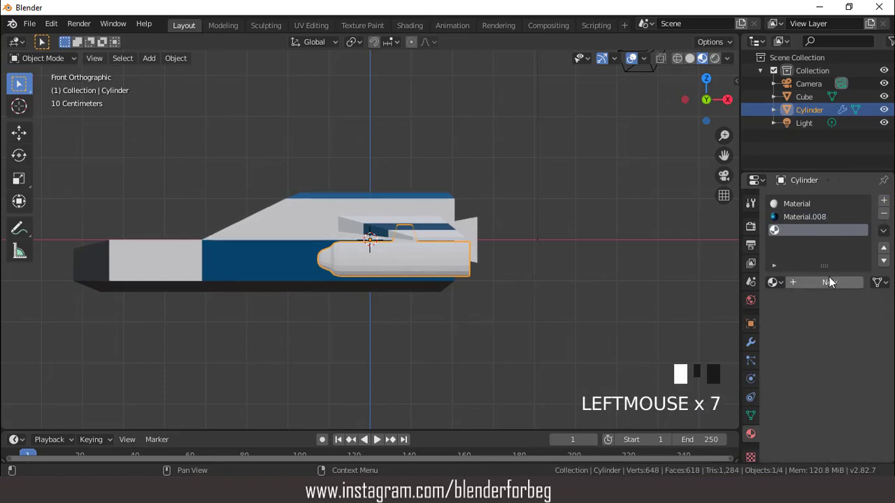
click(832, 282)
click(775, 282)
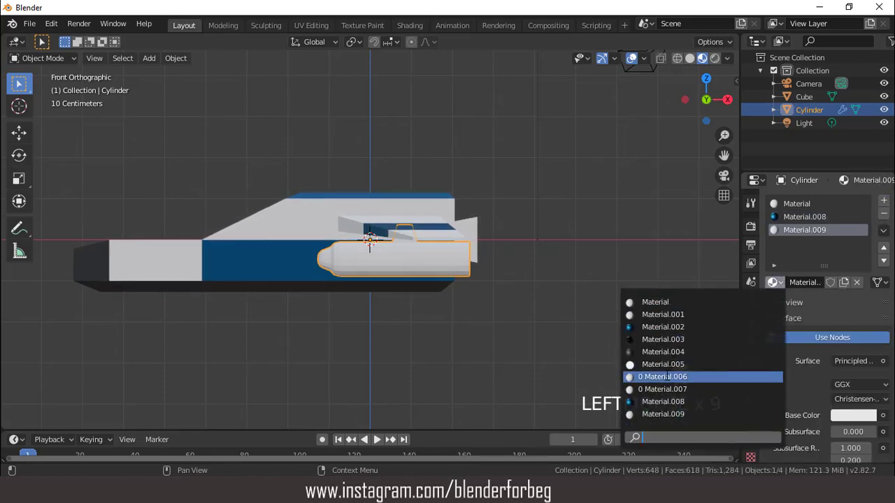
click(663, 377)
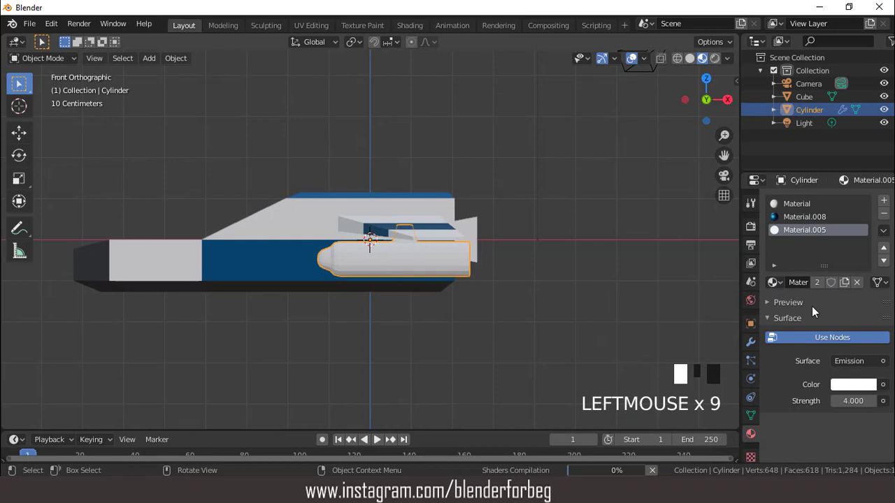
click(843, 282)
Step: Select one face band near each end of the engine pod and the narrow ring behind its nose, and assign the blue Material.008
scroll(408, 273, up, 2)
key(Tab)
scroll(402, 274, up, 1)
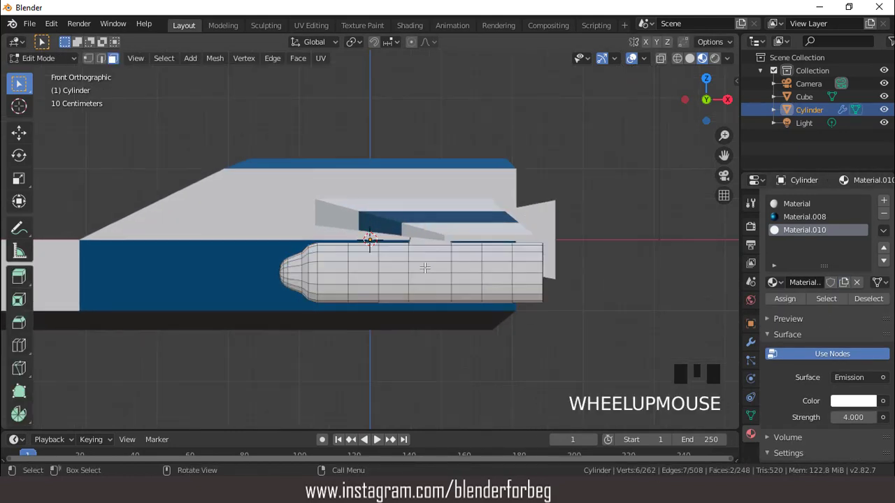
double_click(495, 265)
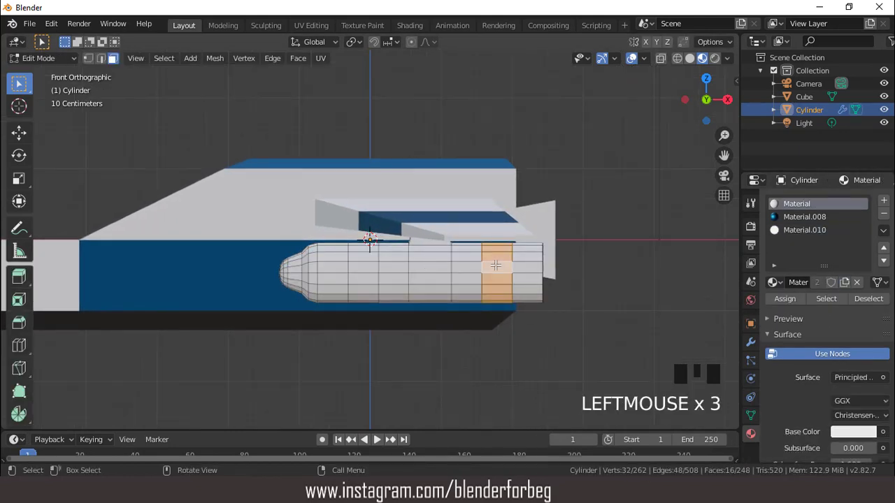
shift+double_click(370, 266)
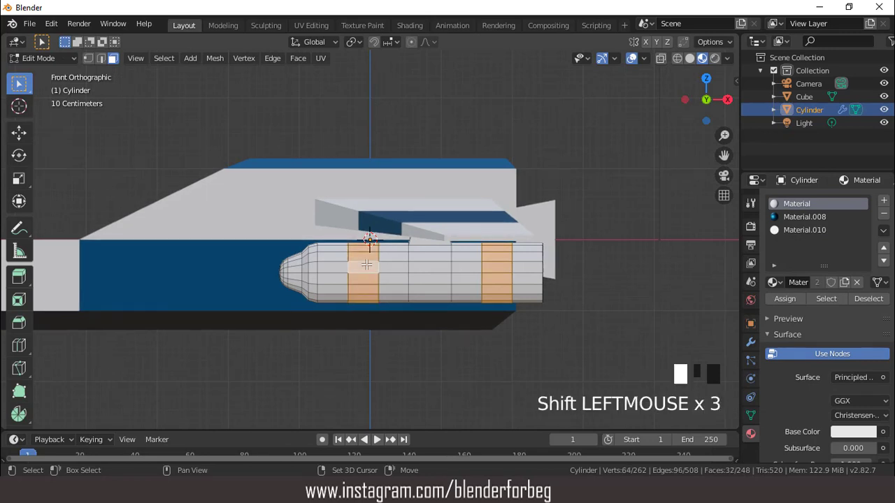
middle_drag(370, 266, 377, 280)
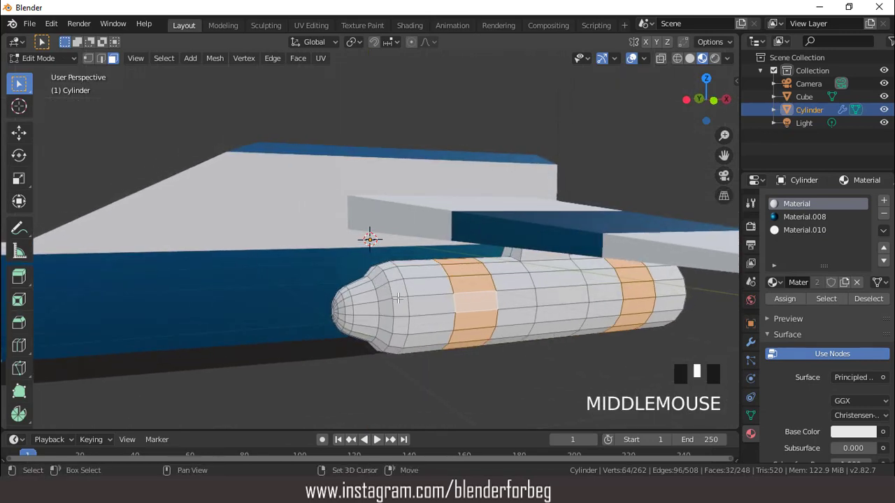
shift+click(397, 298)
shift+double_click(397, 299)
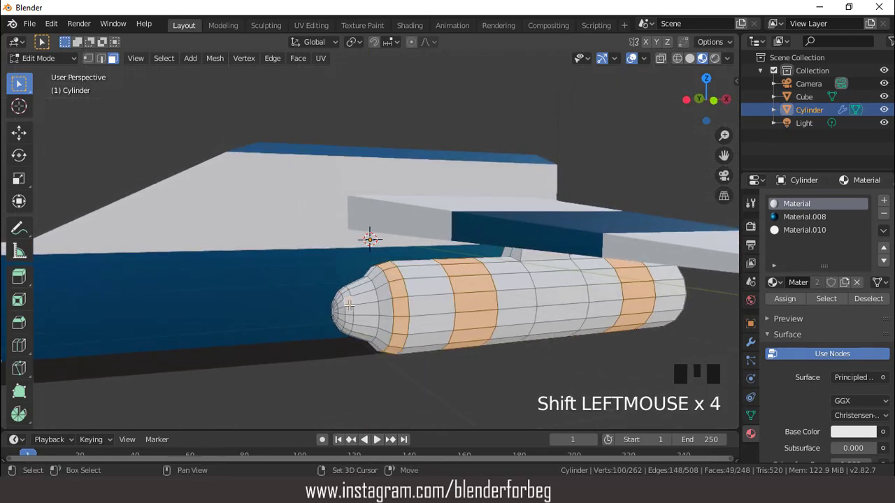
middle_drag(387, 294, 439, 278)
click(804, 216)
click(784, 299)
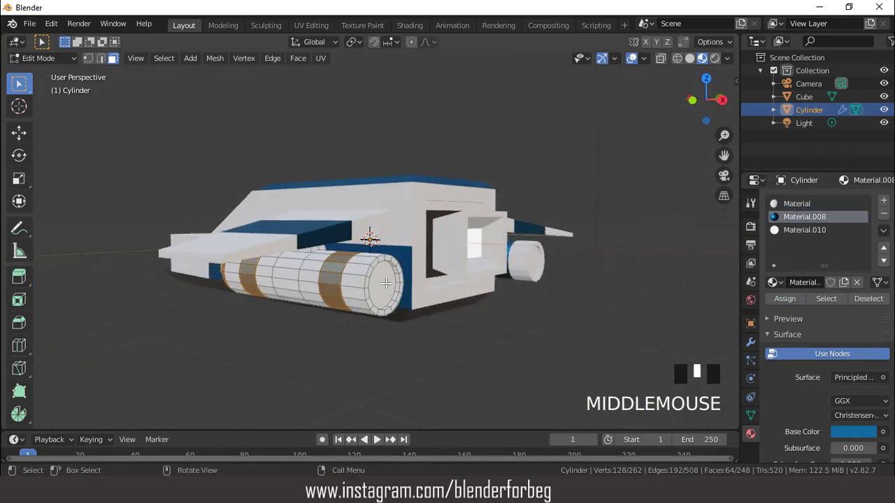
Step: Select the engine pod's rear end cap face and assign the emissive Material.010
click(439, 279)
click(783, 231)
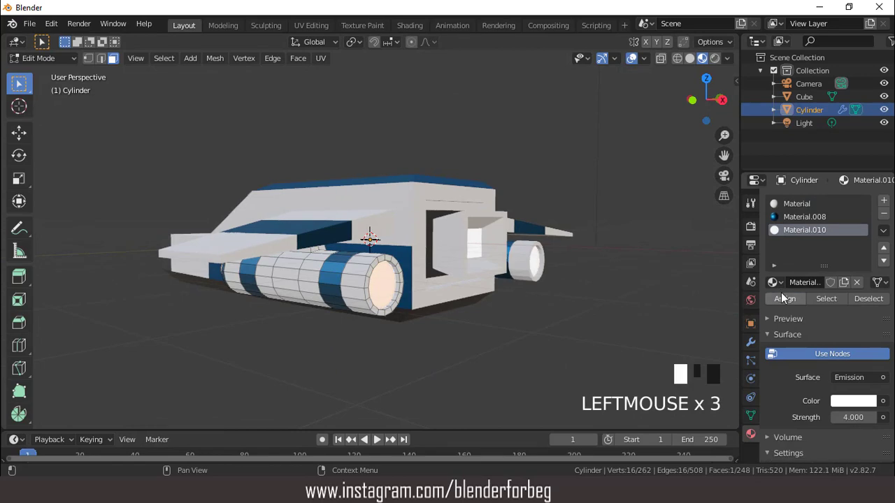
click(784, 299)
Step: Enable Ambient Occlusion and Bloom in the Eevee render settings and examine the aircraft
scroll(549, 167, down, 3)
middle_drag(541, 190, 629, 204)
click(751, 227)
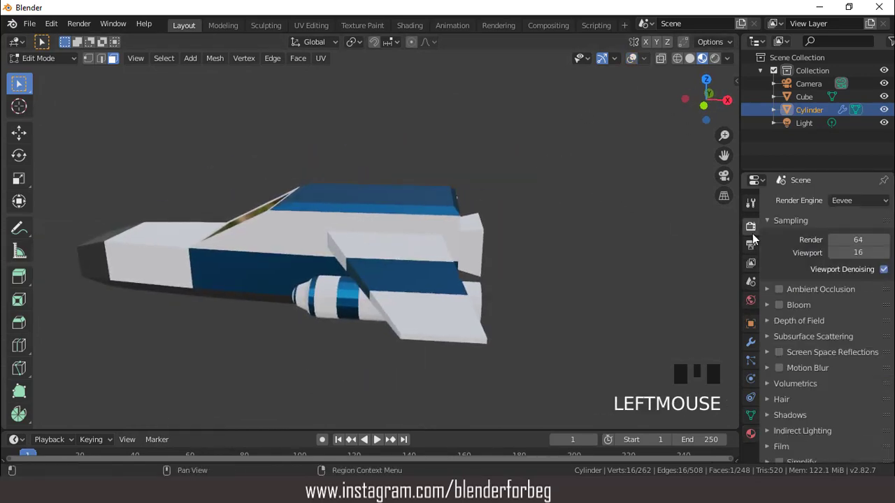
click(779, 289)
click(779, 305)
scroll(519, 226, up, 2)
middle_drag(519, 226, 569, 186)
scroll(493, 209, up, 2)
scroll(503, 204, down, 4)
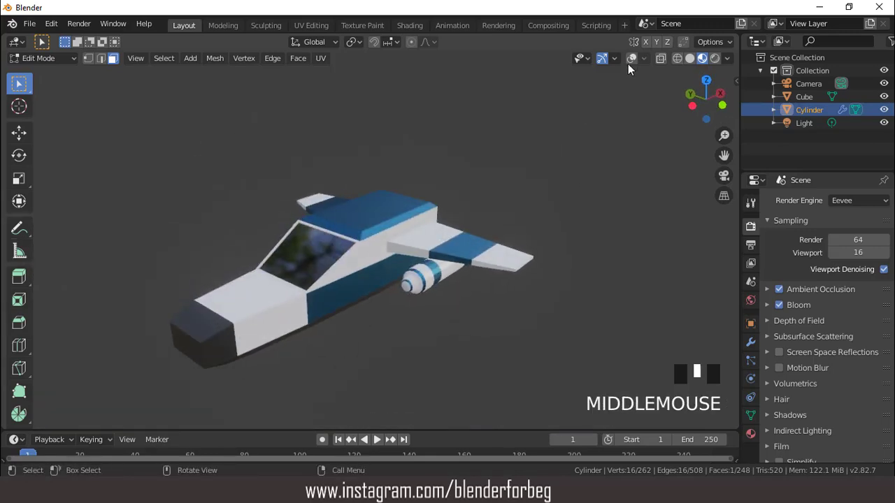
Step: Show the viewport overlays again and return the engine pod to Object Mode
click(631, 58)
scroll(557, 158, up, 1)
key(Tab)
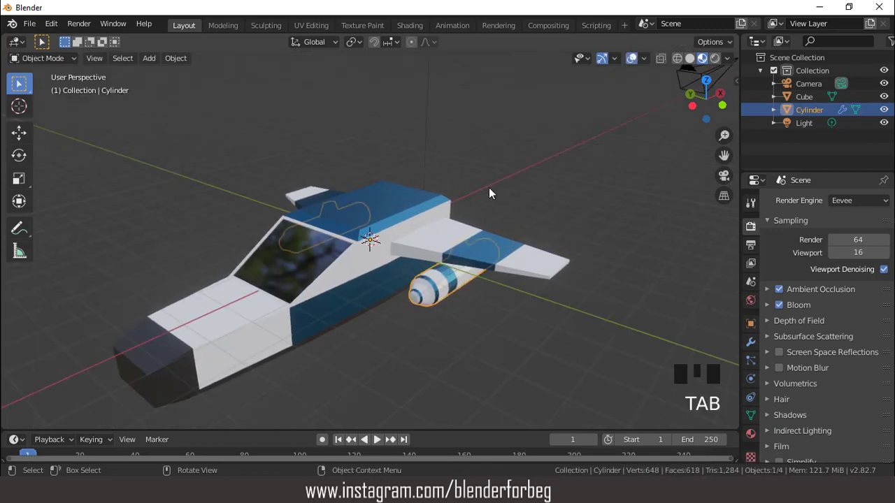
Step: Shade the engine pods smooth, enable Auto Smooth for their normals, and hide the viewport overlays
middle_drag(489, 187, 531, 308)
scroll(416, 268, up, 2)
right_click(394, 252)
click(751, 416)
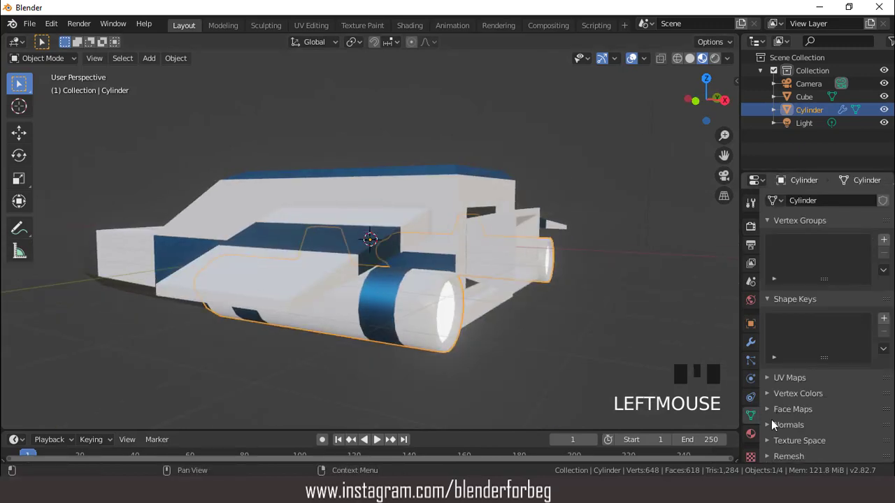
click(773, 425)
scroll(782, 384, down, 2)
click(788, 388)
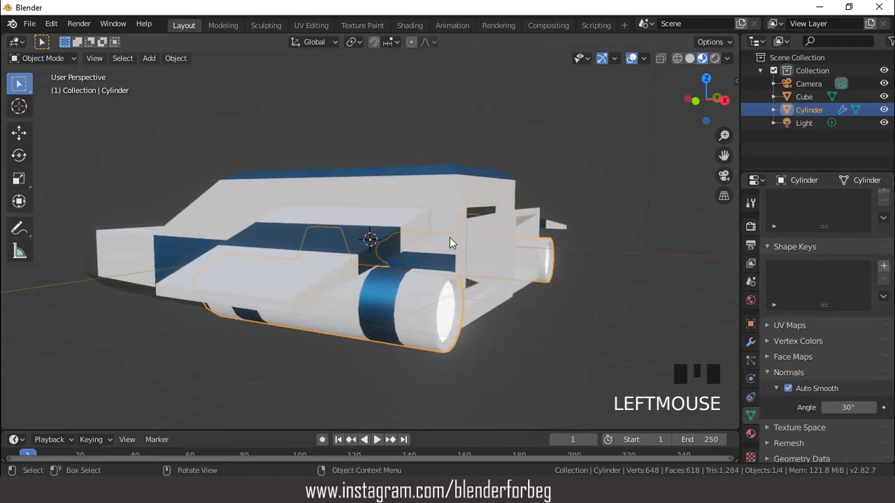
middle_drag(449, 237, 579, 279)
click(632, 58)
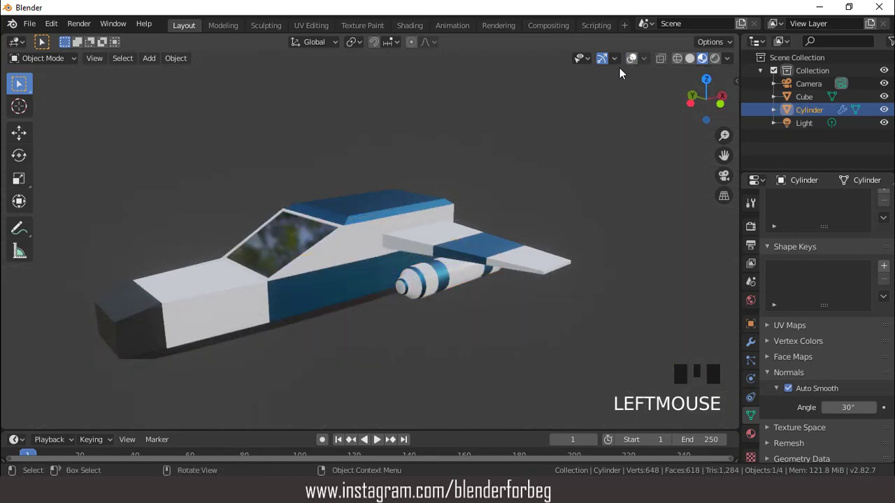